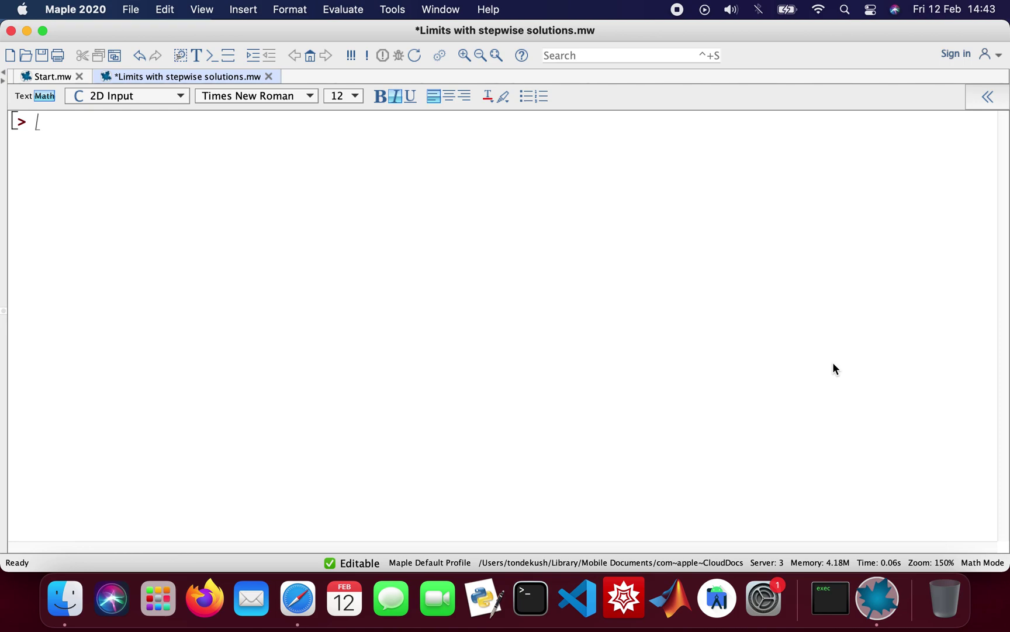
Step: Load the Student:-Calculus1 package with the colon-terminated command with(Student:-Calculus1):
text(with(Stude)
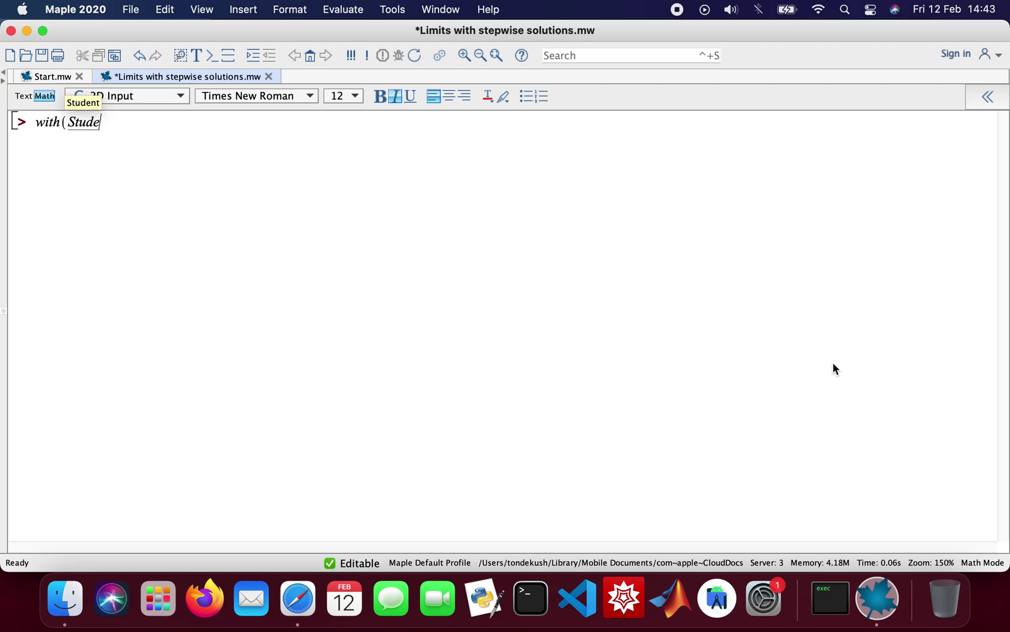
text(nt:-C)
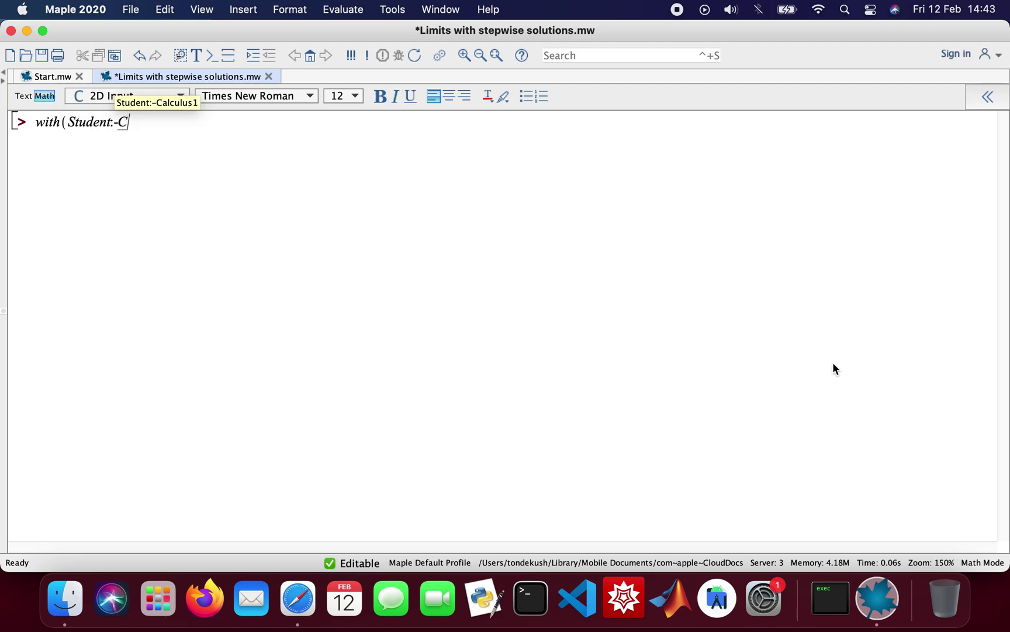
text(alculus1):)
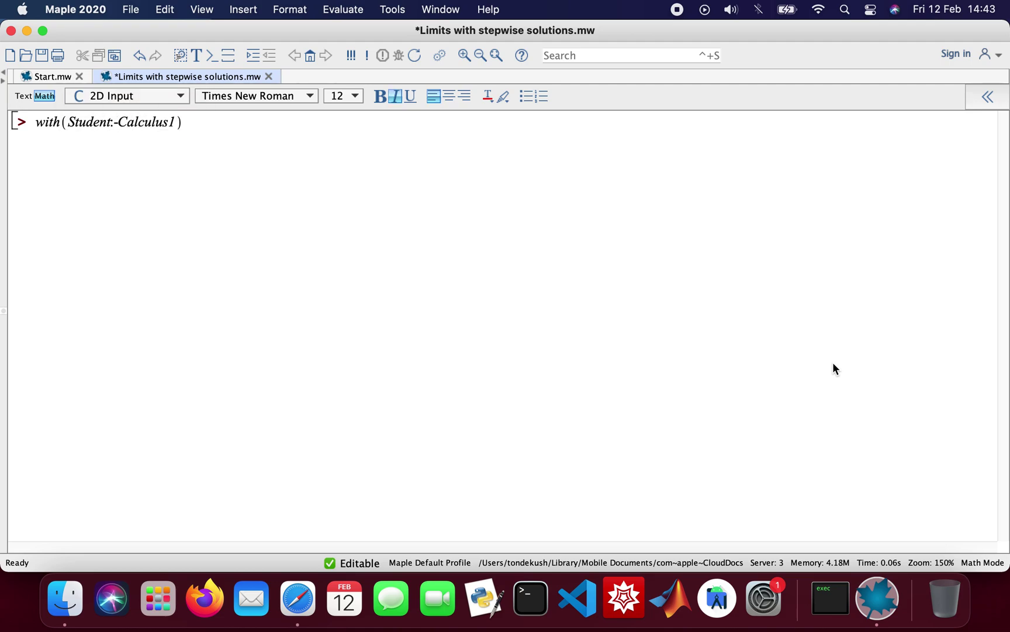
key(Return)
Step: Define a := sin(x)/x and b := x*ln(x)
text(A;)
key(BackSpace)
key(BackSpace)
text(a:=sin(x0)
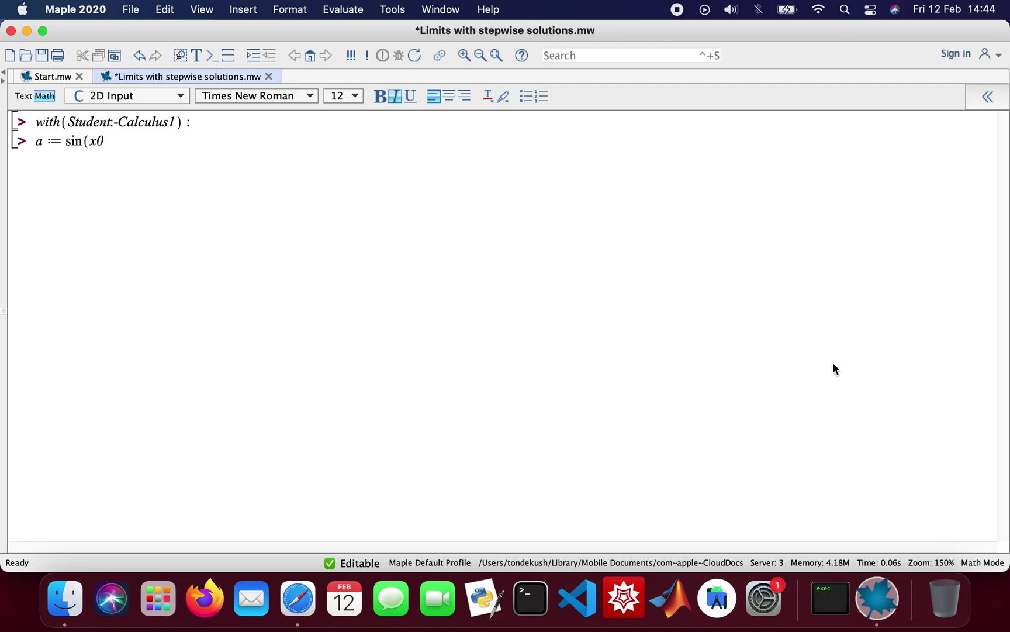
key(BackSpace)
text()/x)
key(Return)
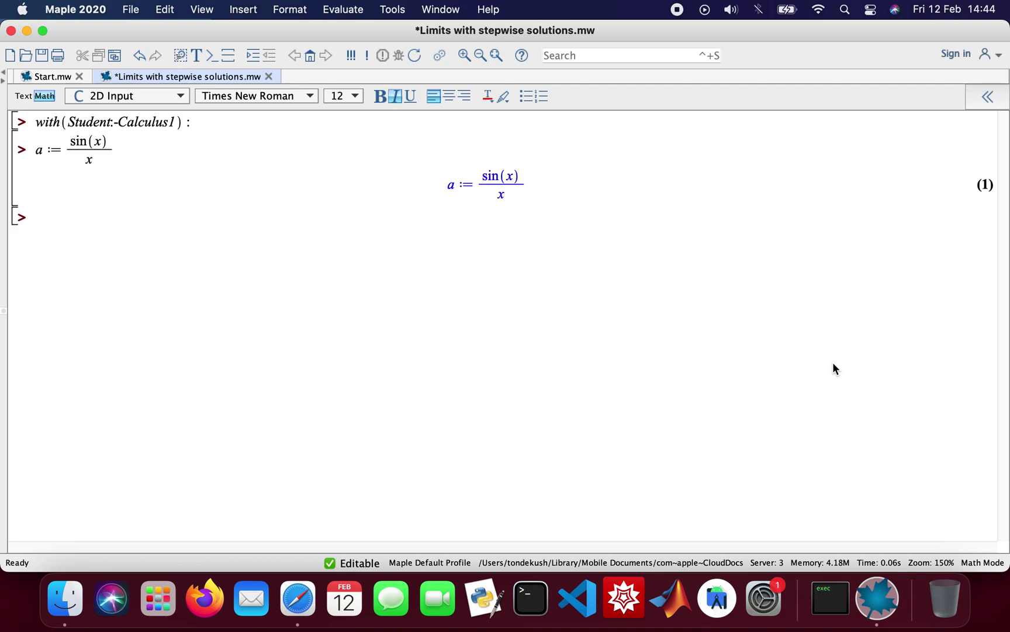
text(b := x8)
key(BackSpace)
text(*)
text(ln(x)
text())
key(Return)
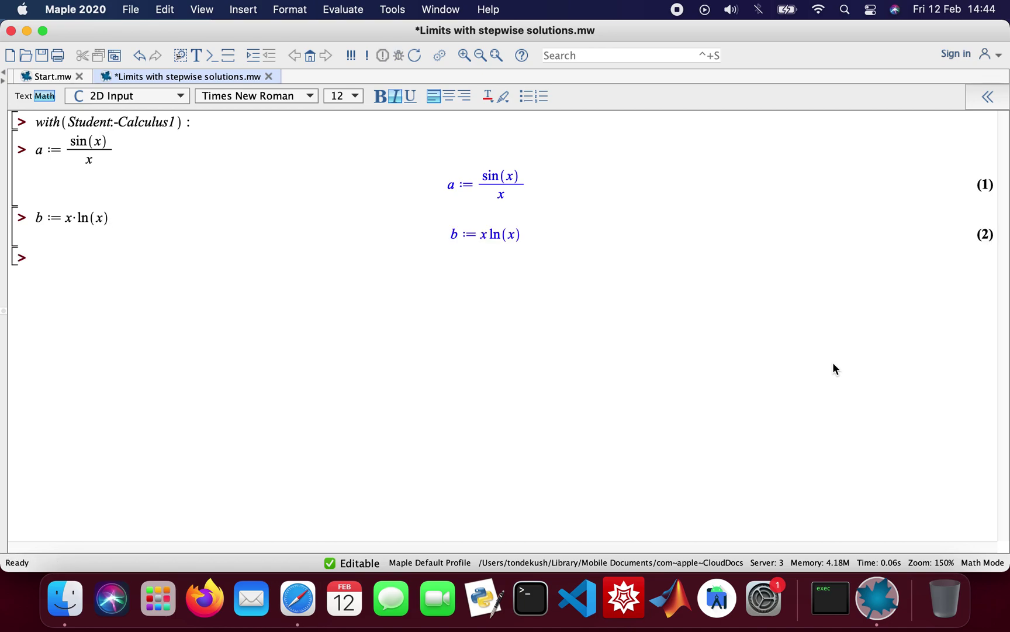
Step: Define c := exp(x), g := cos(x) and h := 1/x
text(c:=exp(x)
key(Return)
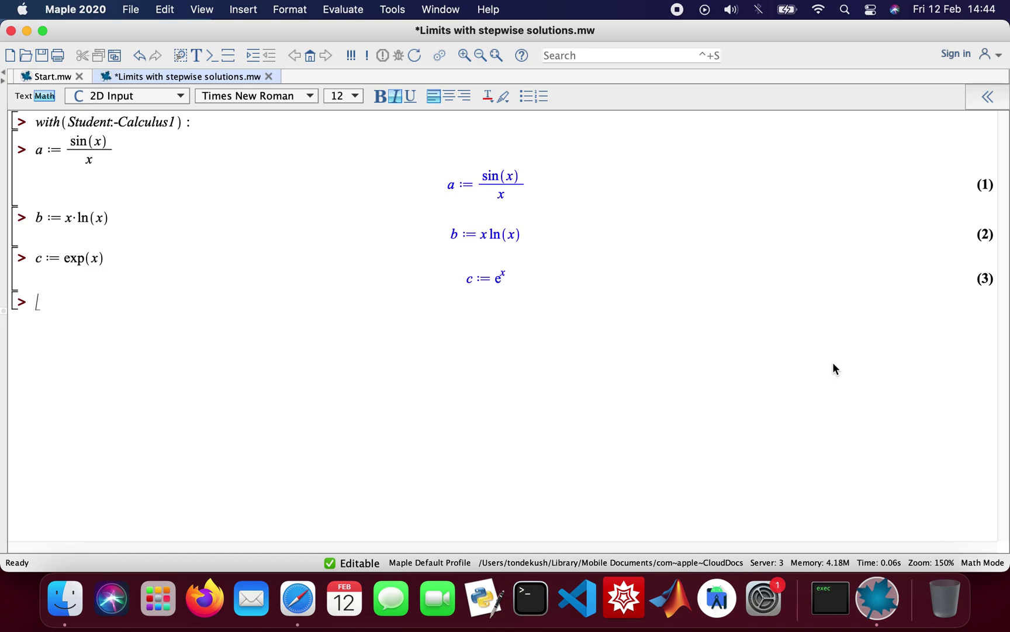
text(g := cos(x))
key(Return)
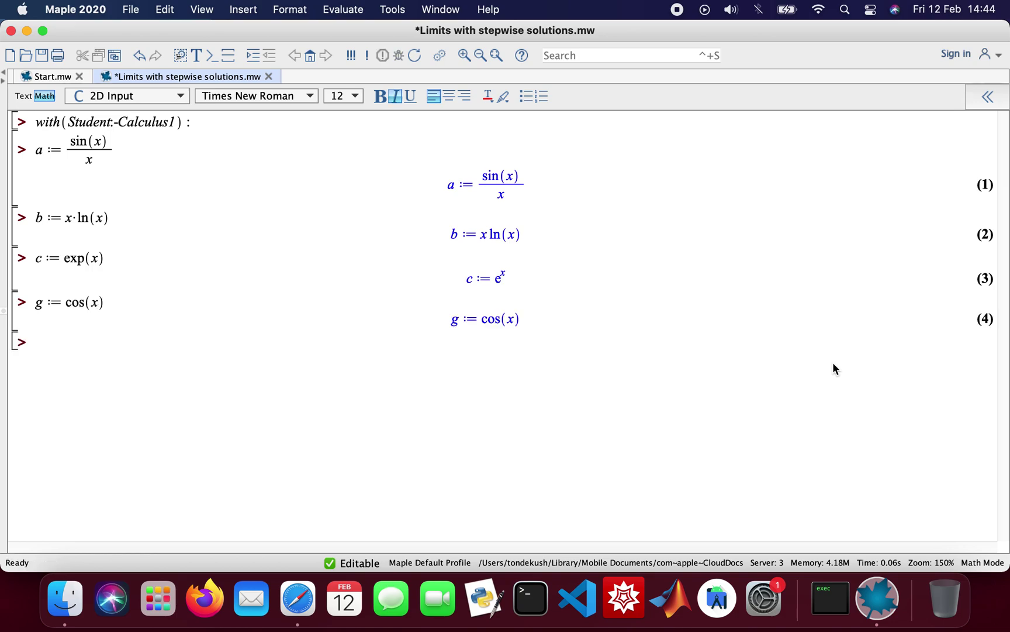
text(h := 1/x)
key(Return)
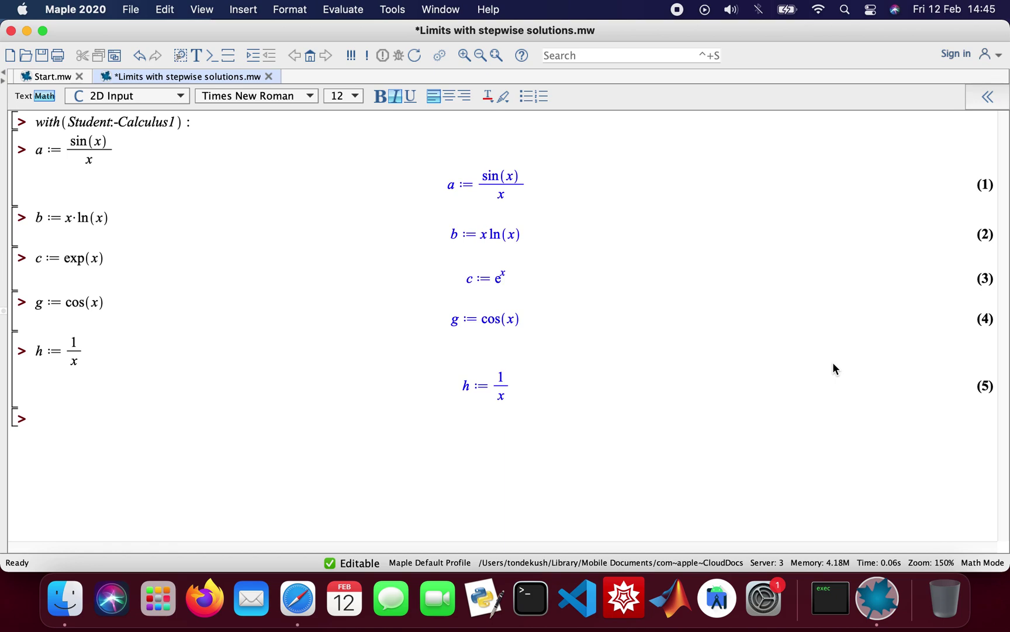
Step: Display the unevaluated limit Limit(a, x=0)
text(Limit(a,x= 0))
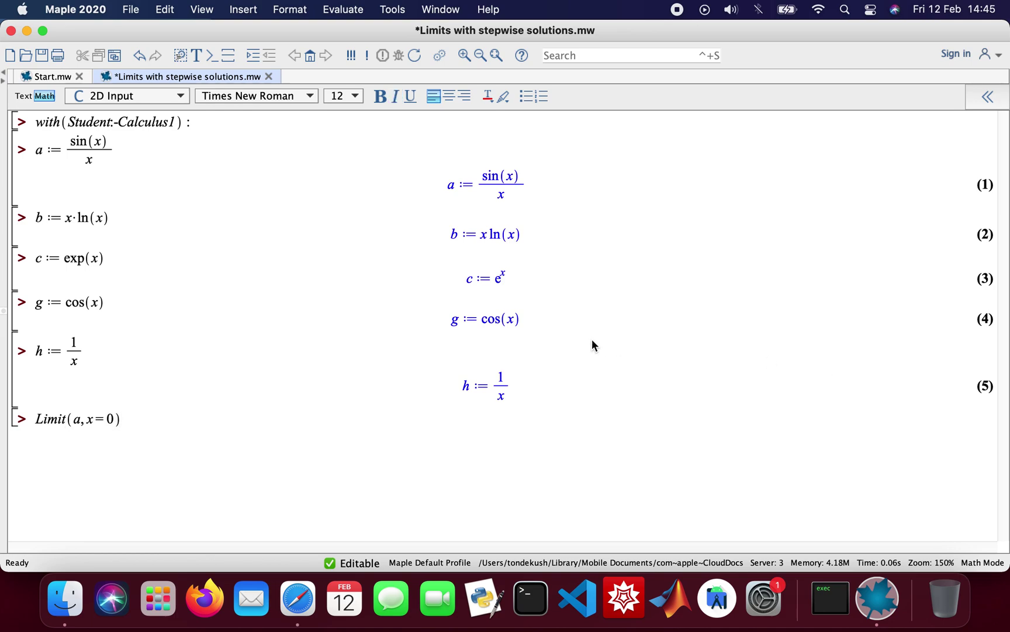
key(Return)
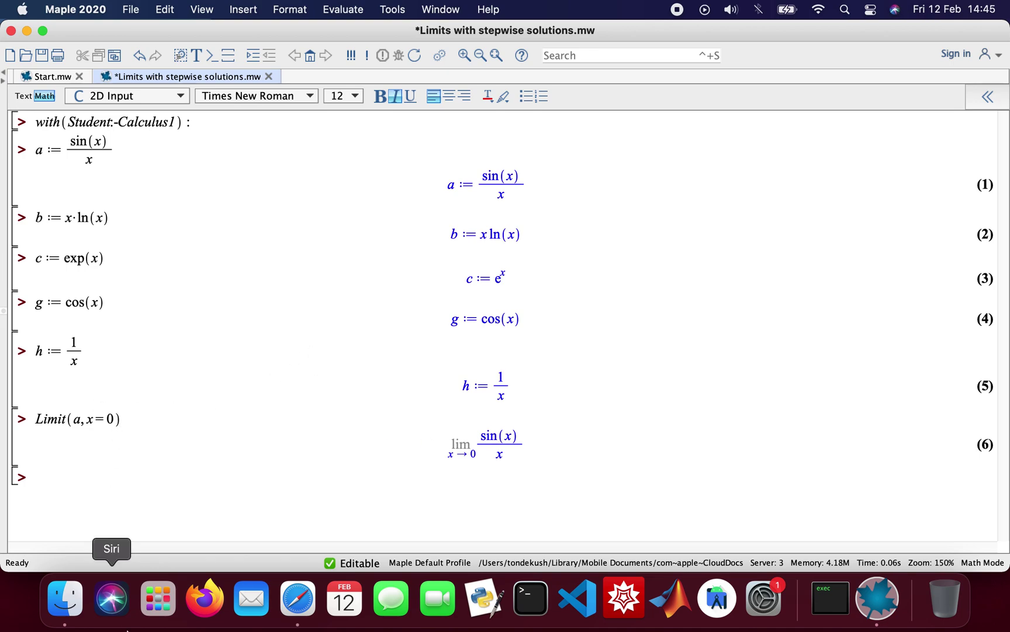
Step: Compute limit(a, x=0), giving 1, and launch LimitTutor(a, x=0)
text(limit(a,x=)
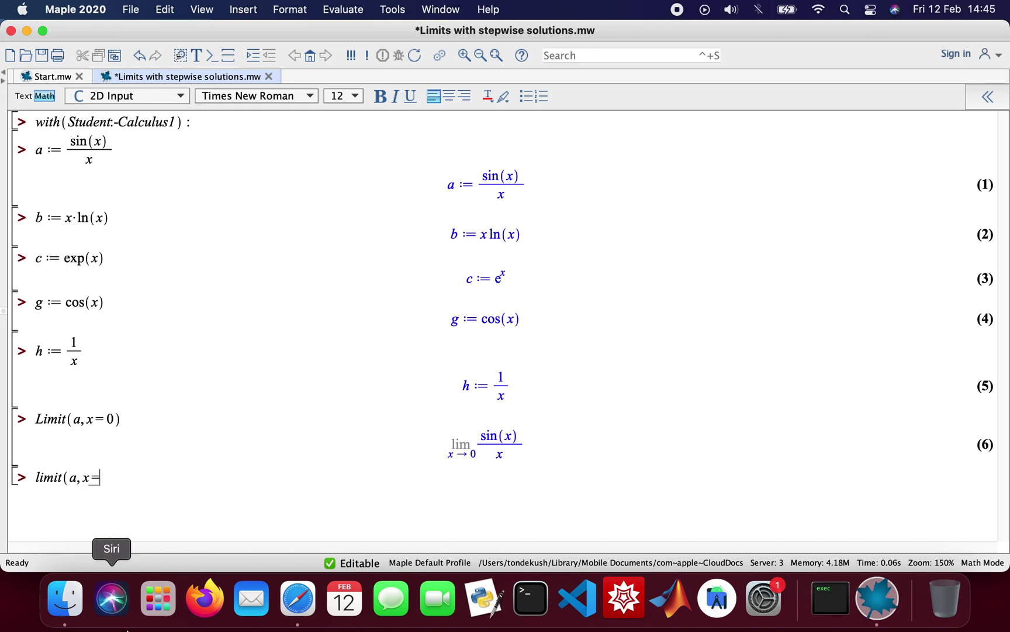
text(0))
key(Return)
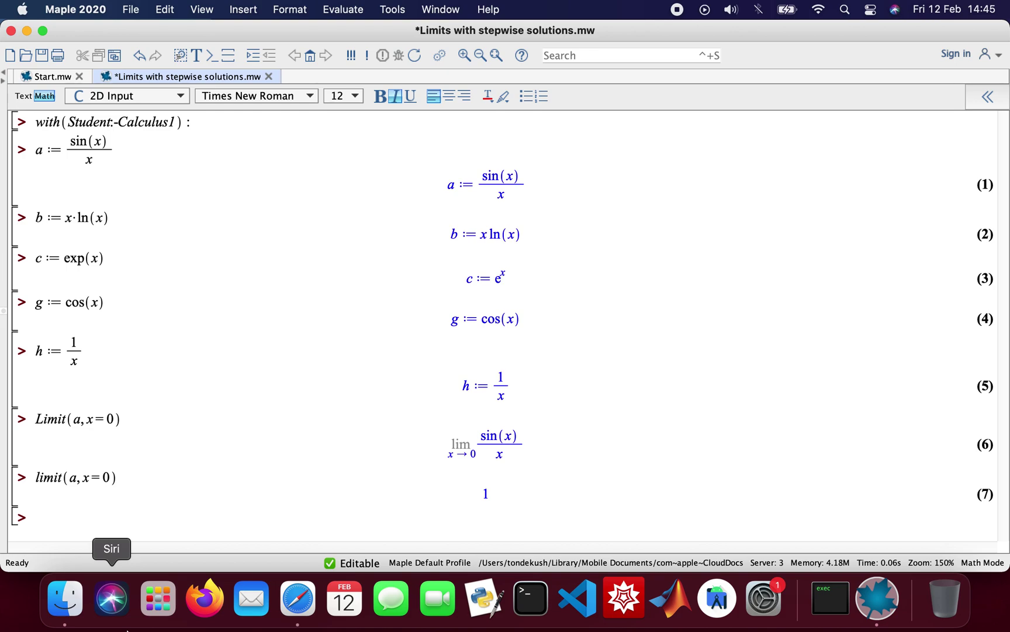
text(LimitTutor)
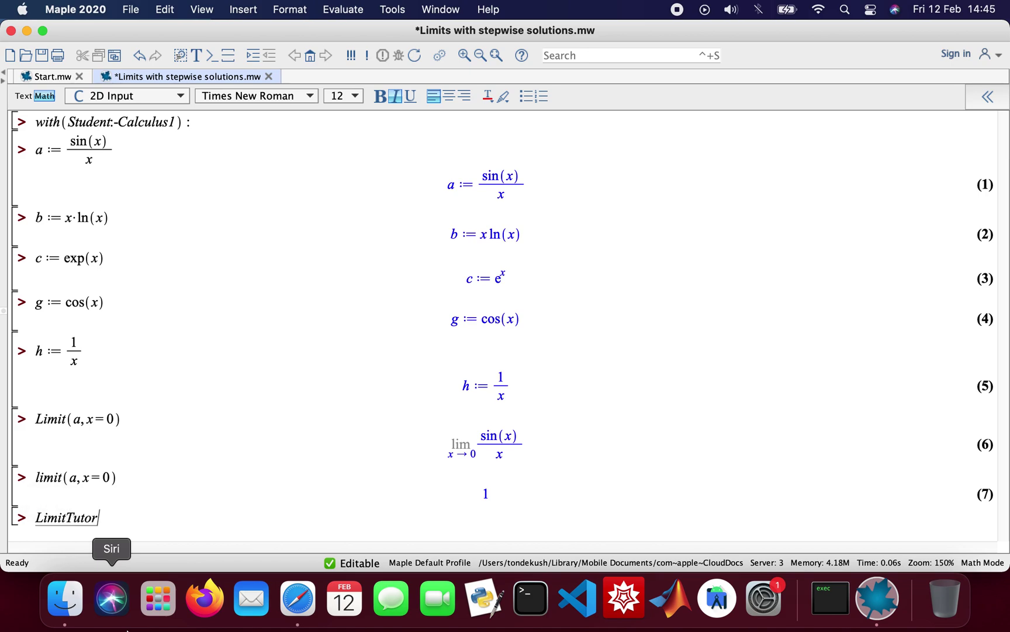
text((a,x=0))
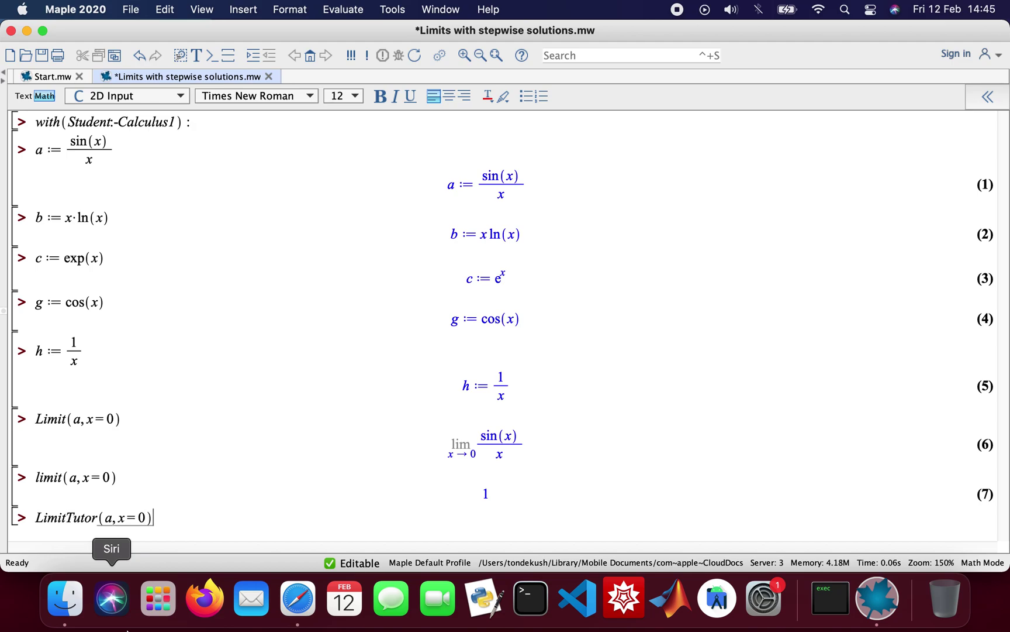
key(Return)
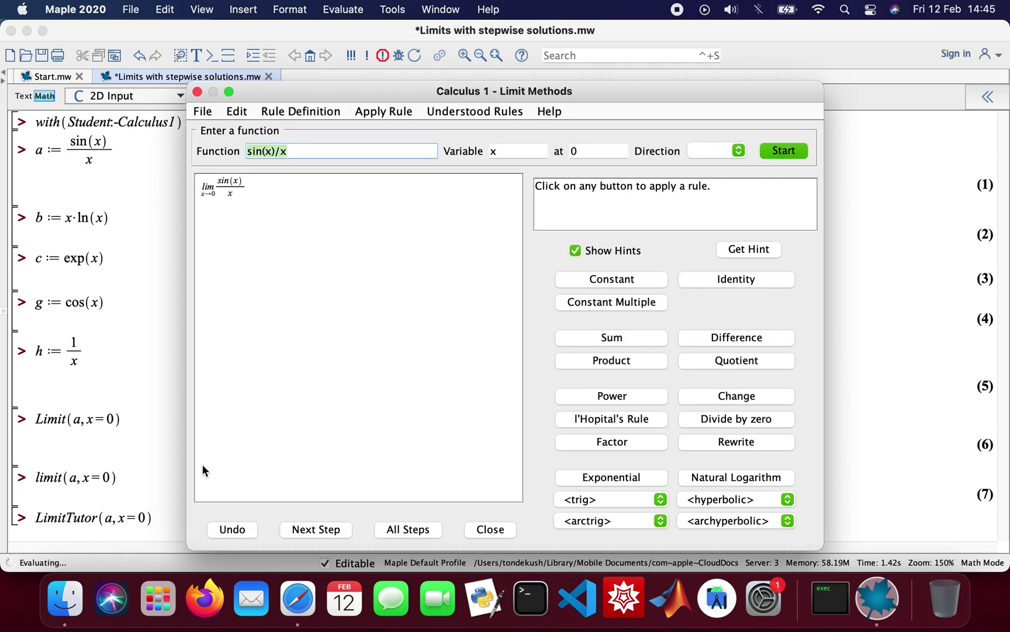
Step: Step through the L'Hôpital solution of sin(x)/x at 0 to 1 and insert it as output (8)
click(337, 530)
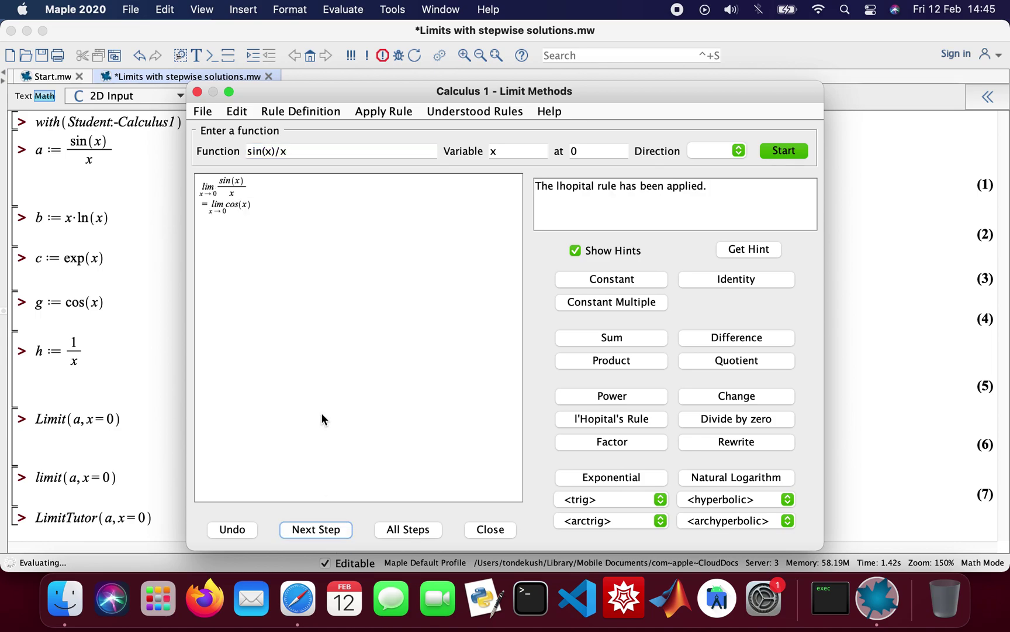
click(333, 530)
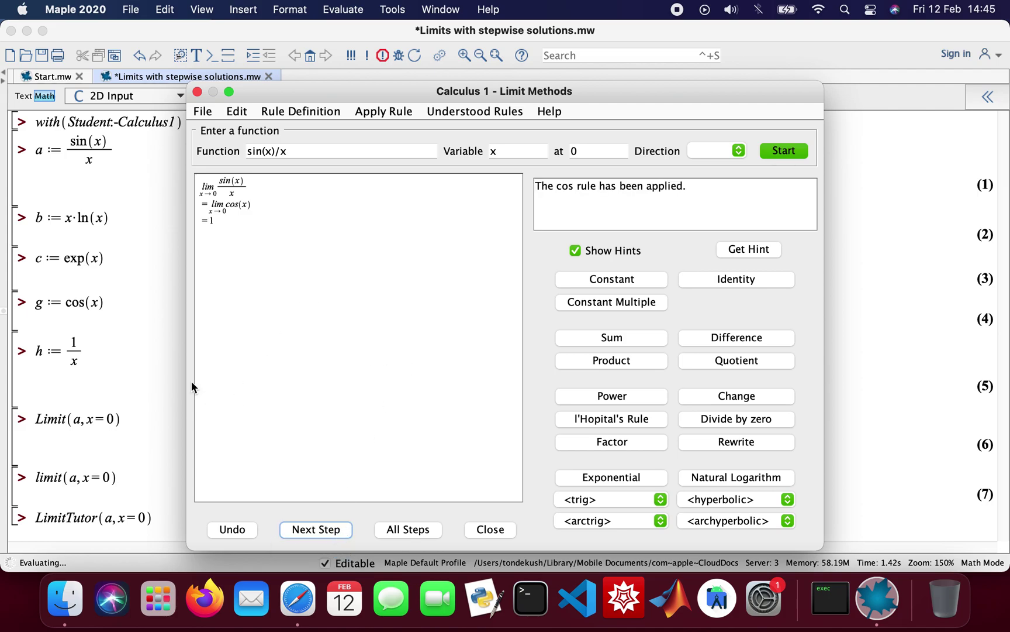
click(496, 530)
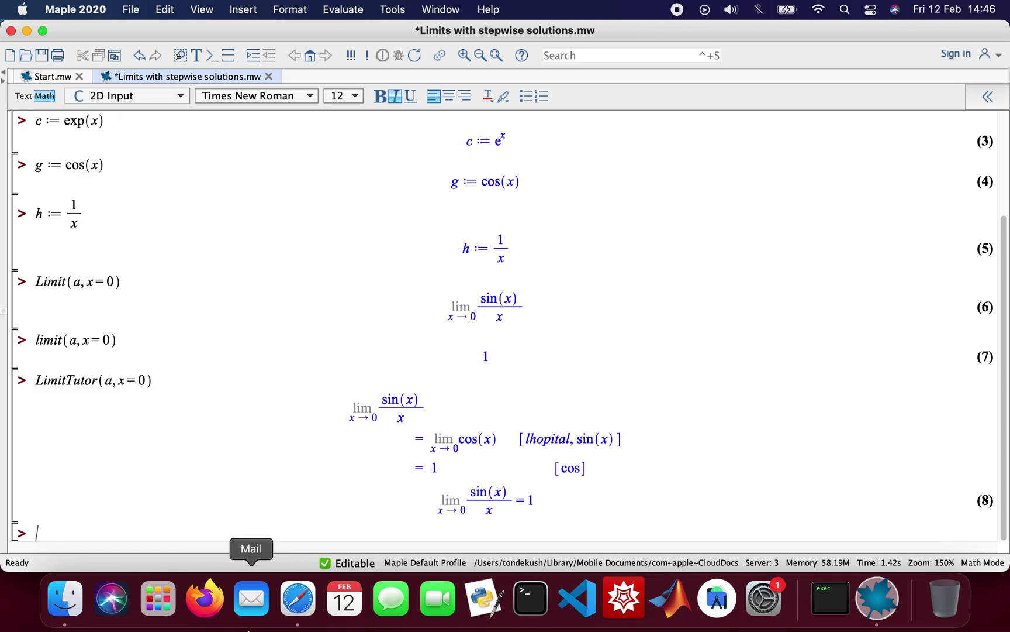
Step: Compute series(a, x=0, 7) and TaylorApproximation(a, x=1), then launch TaylorApproximationTutor(a, x=1)
text(series(a,x=)
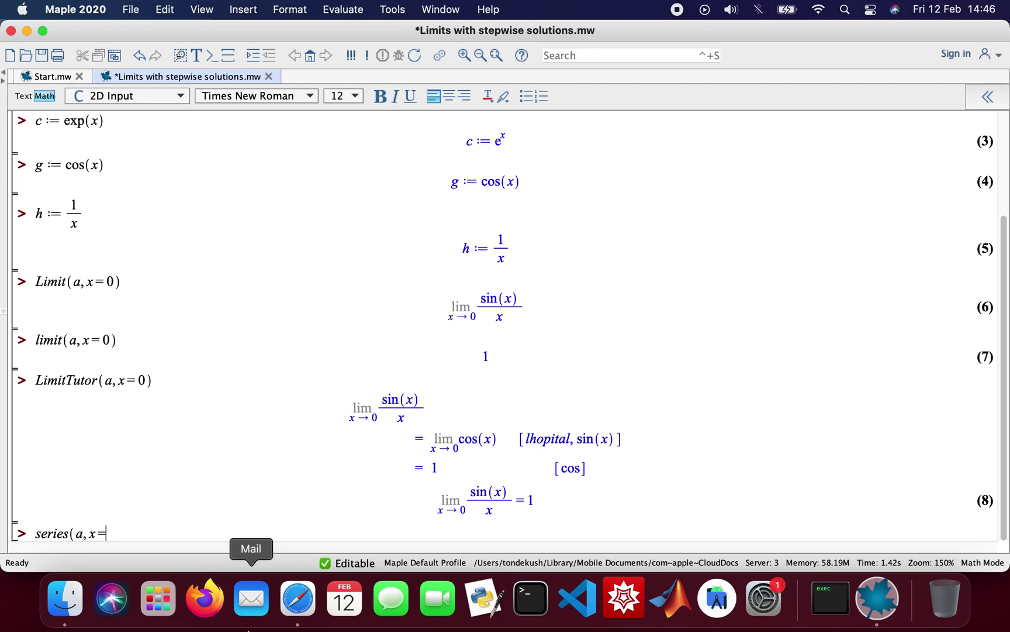
text(0,7))
key(Return)
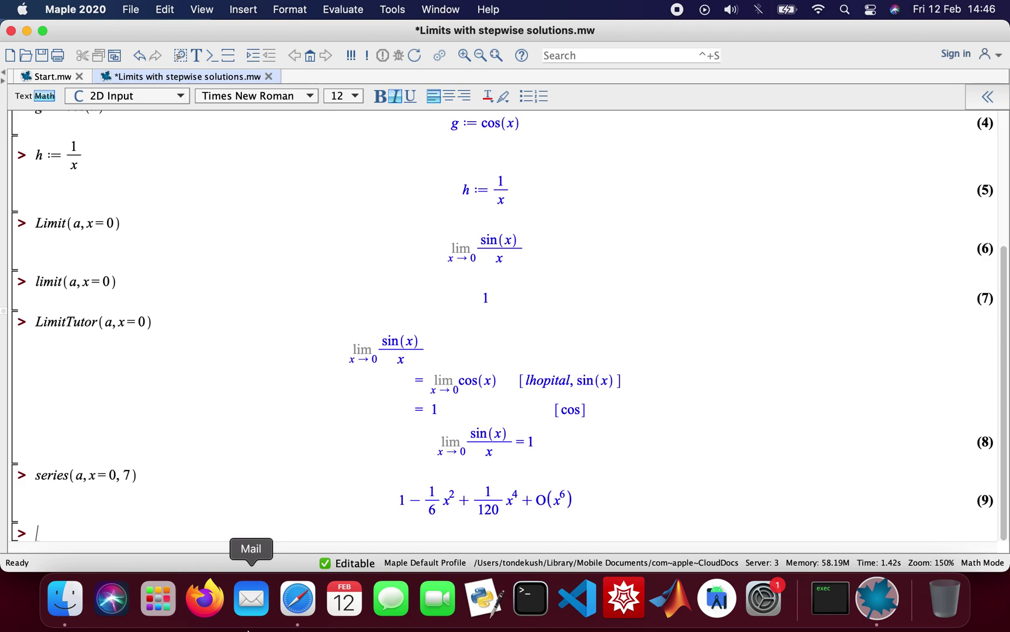
text(TaylorApproximation)
key(Return)
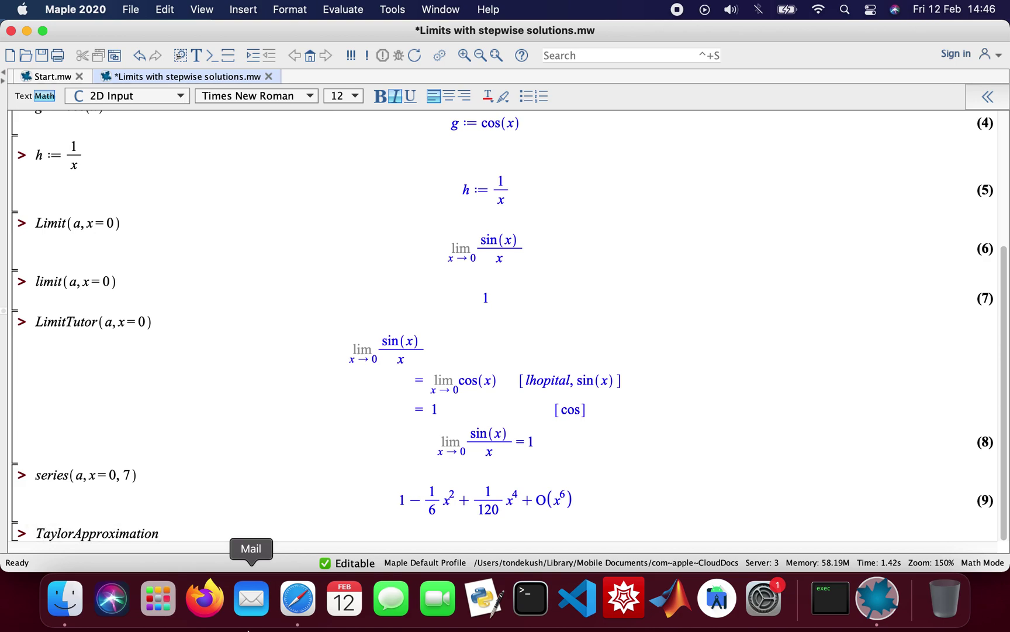
text((a,x=1))
key(Return)
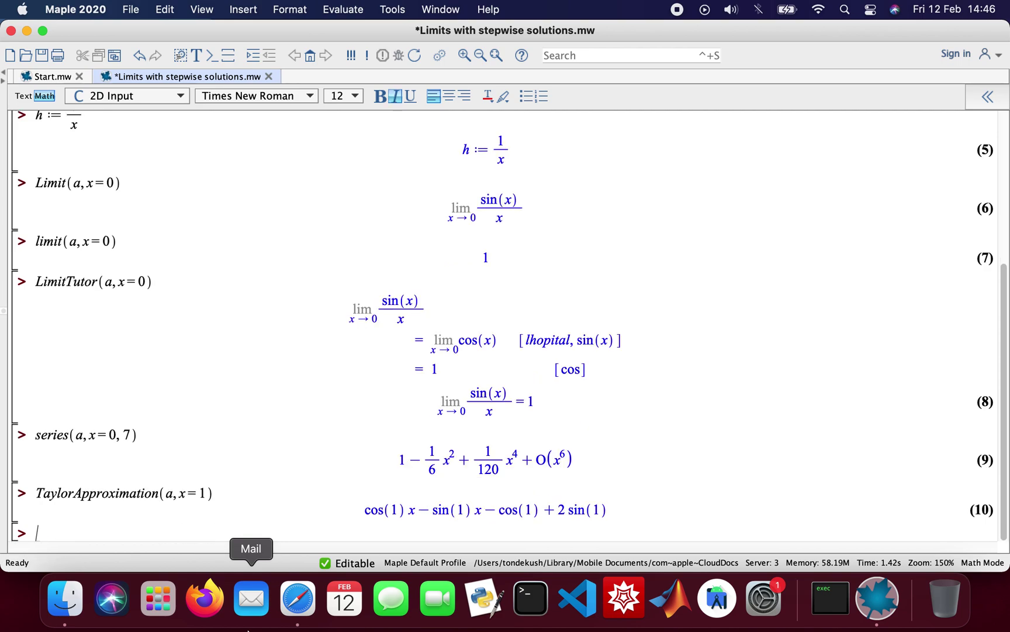
text(TaylorApproximation)
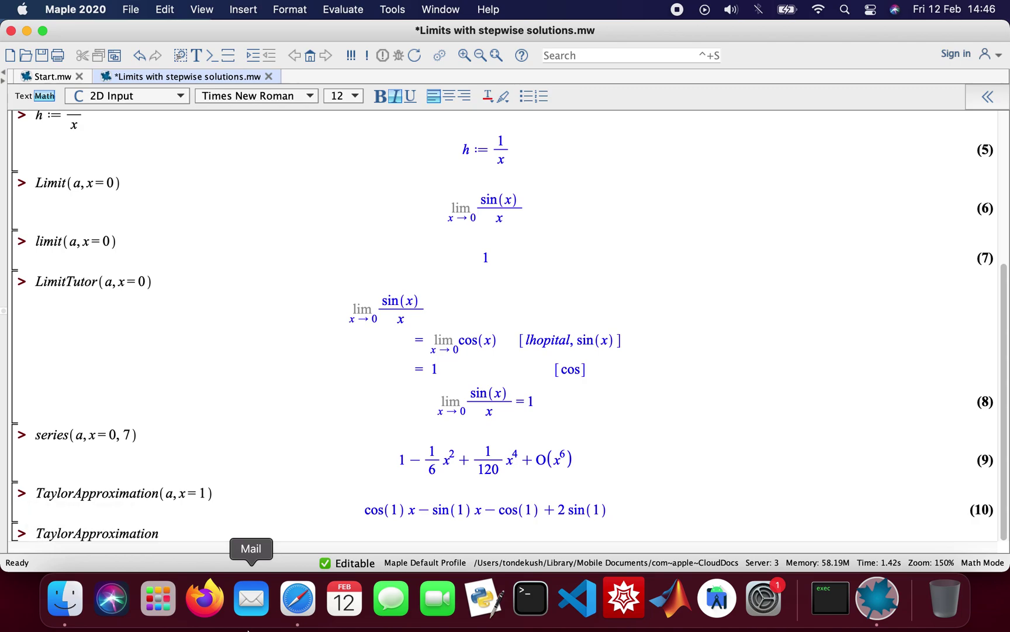
text(Tutor(a,x=1)
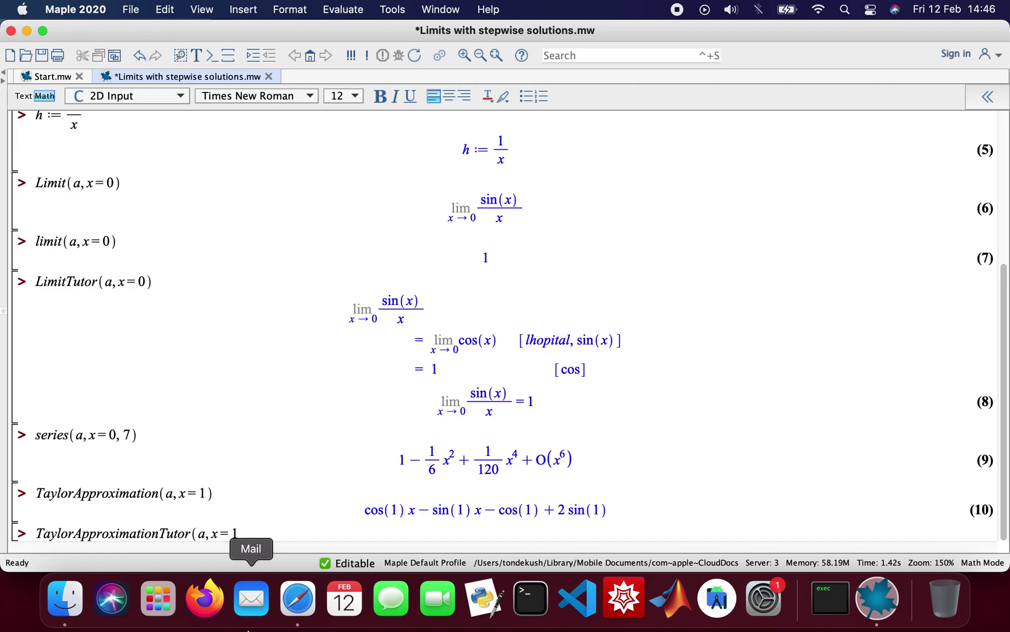
text())
key(Return)
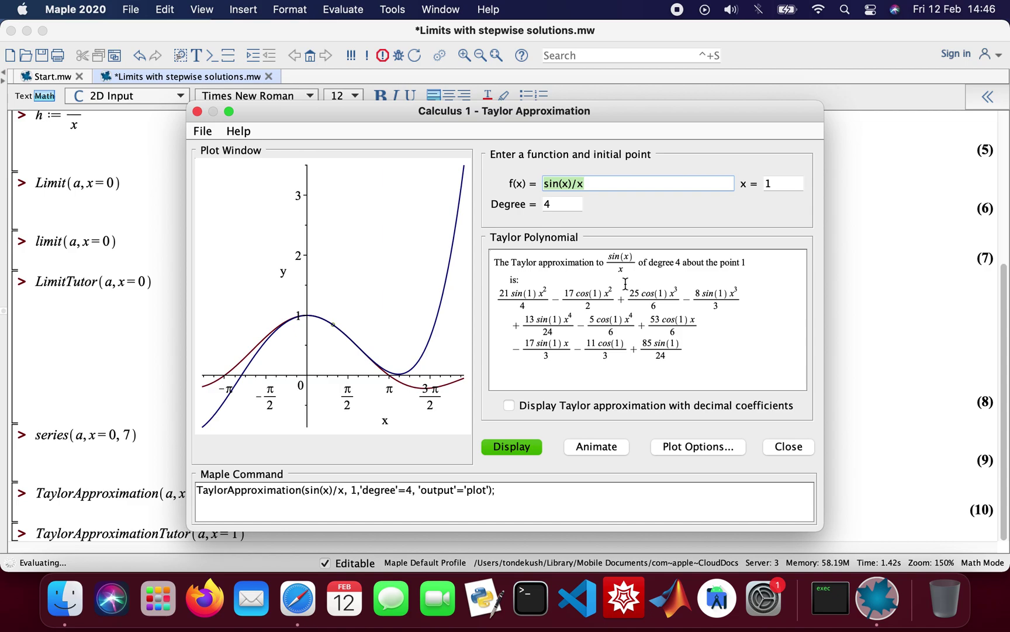
Step: Animate the degree-4 Taylor approximation of sin(x)/x about x = 1 and keep its plot
click(598, 450)
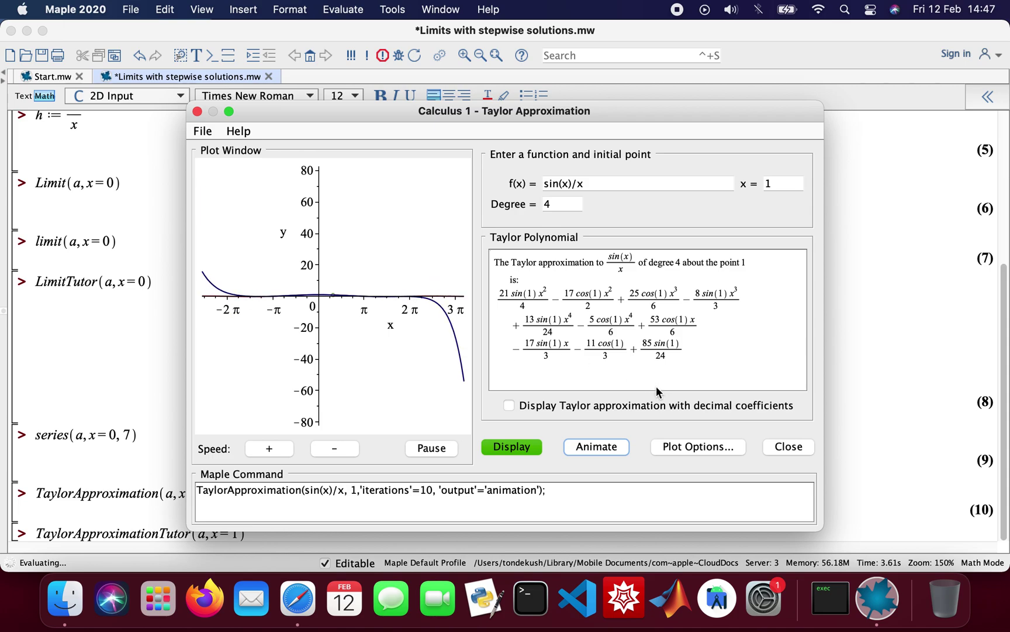
click(792, 443)
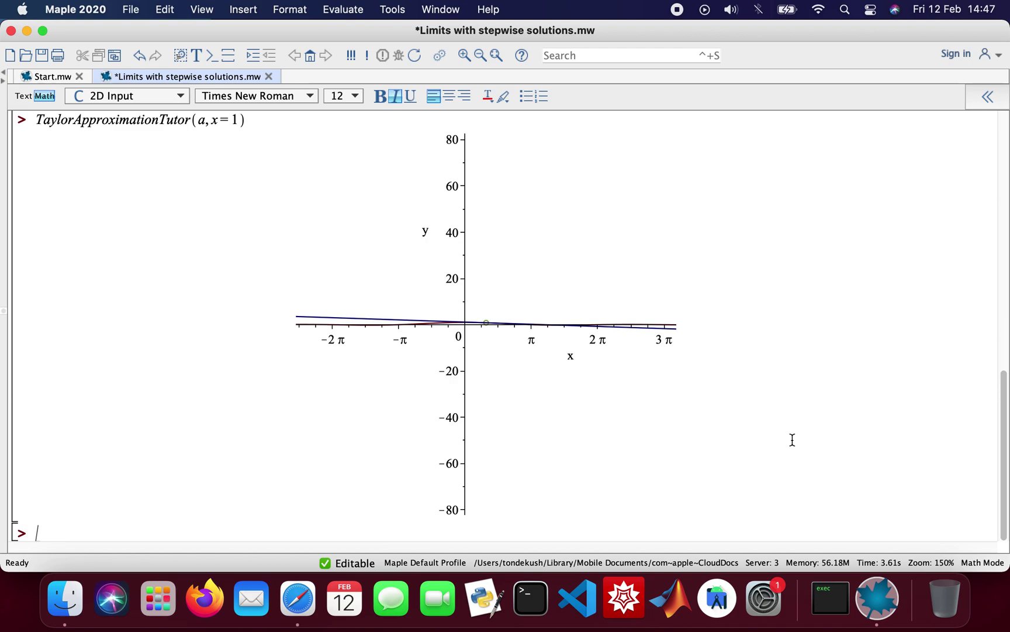
Step: Evaluate limit(b, x=1), giving 0, and enter LimitTutor(b, x=1) at the next prompt
text(limit(b,x=)
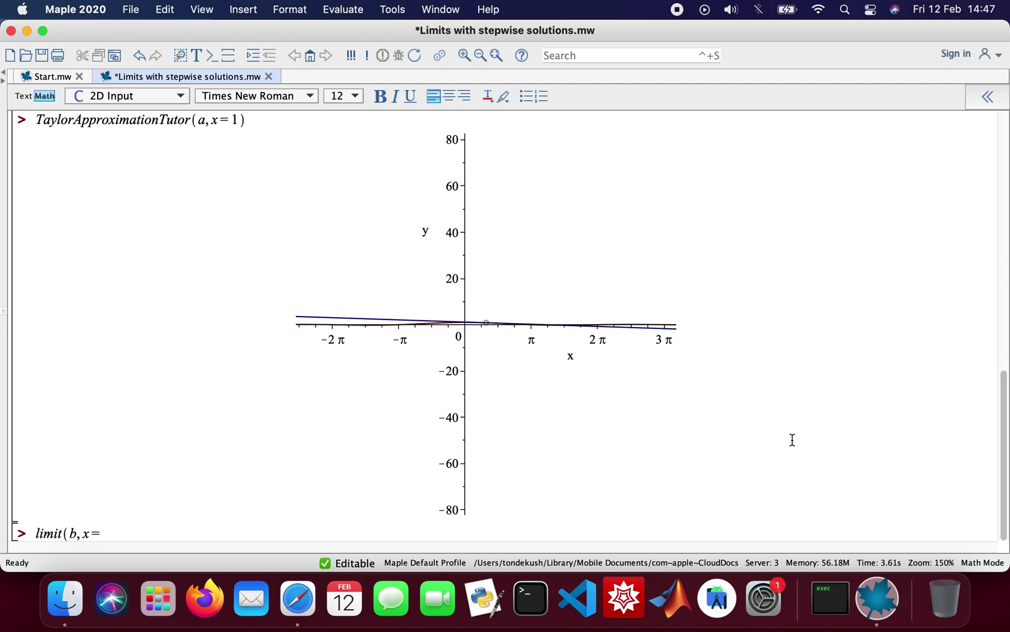
text(1))
key(Return)
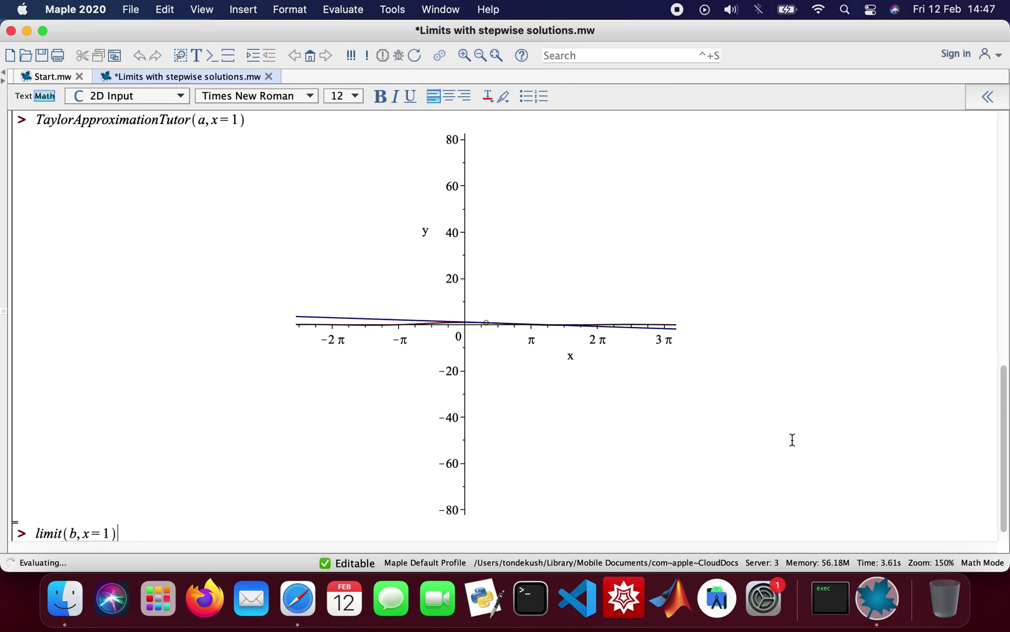
text(Li)
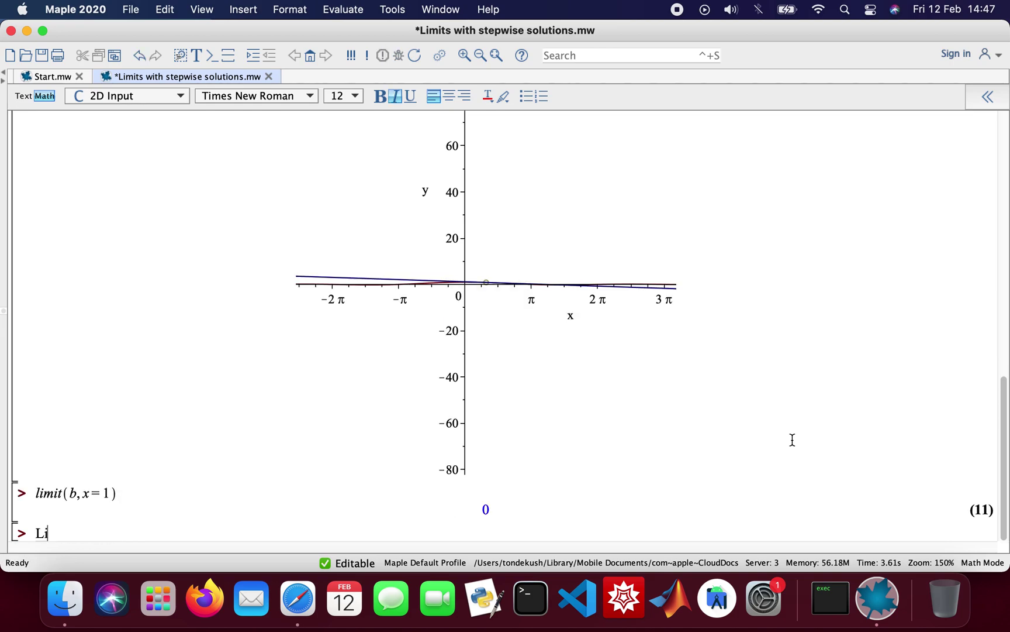
text(mitTu)
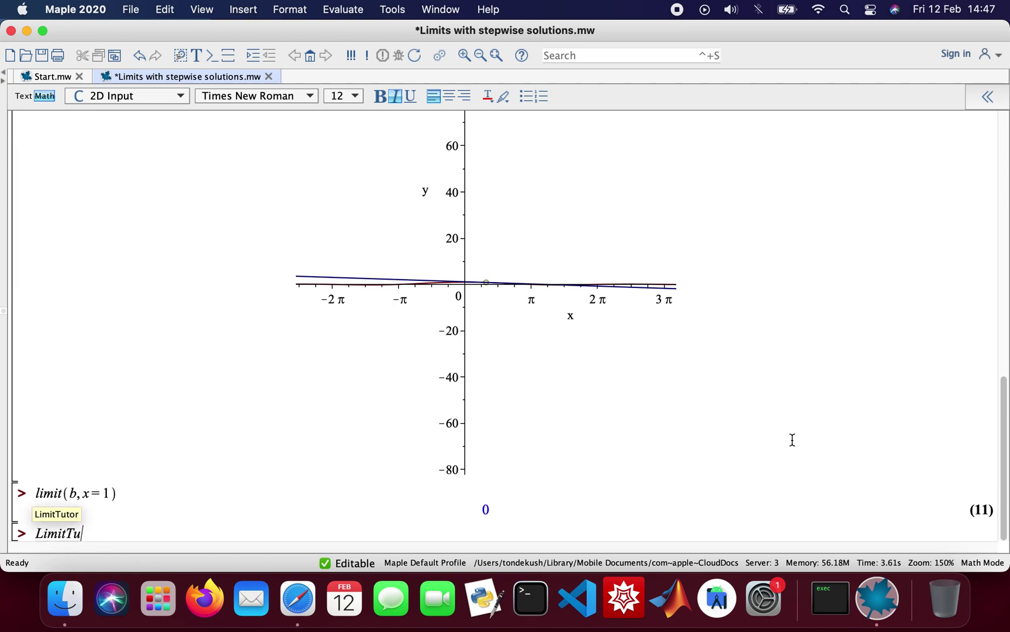
text(tor(b,)
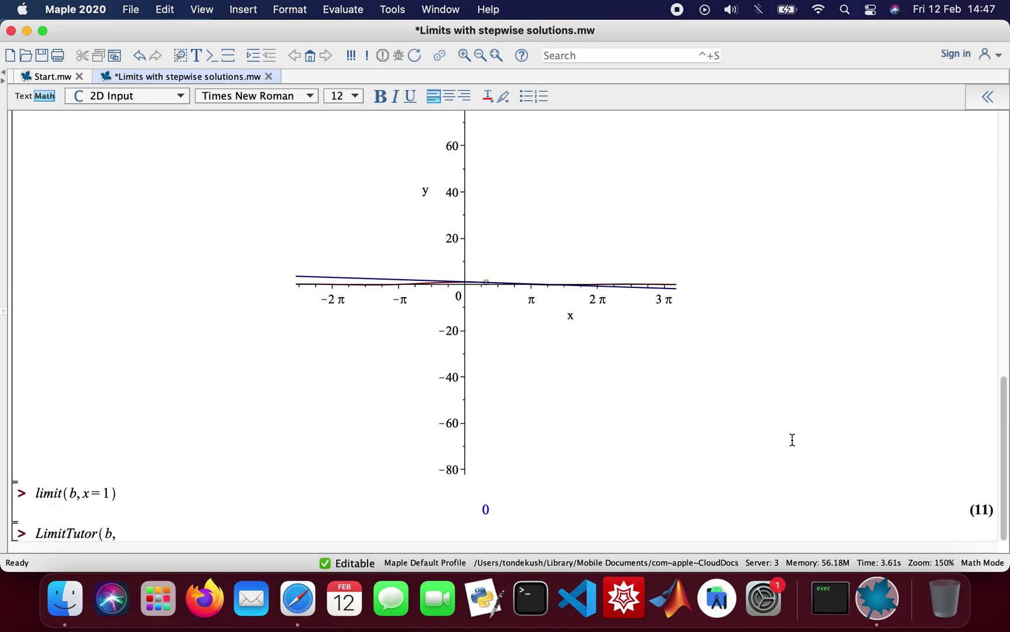
text(x=1))
Step: Run LimitTutor(b, x=1), show all steps reaching 0, and insert the solution as output (12)
key(Return)
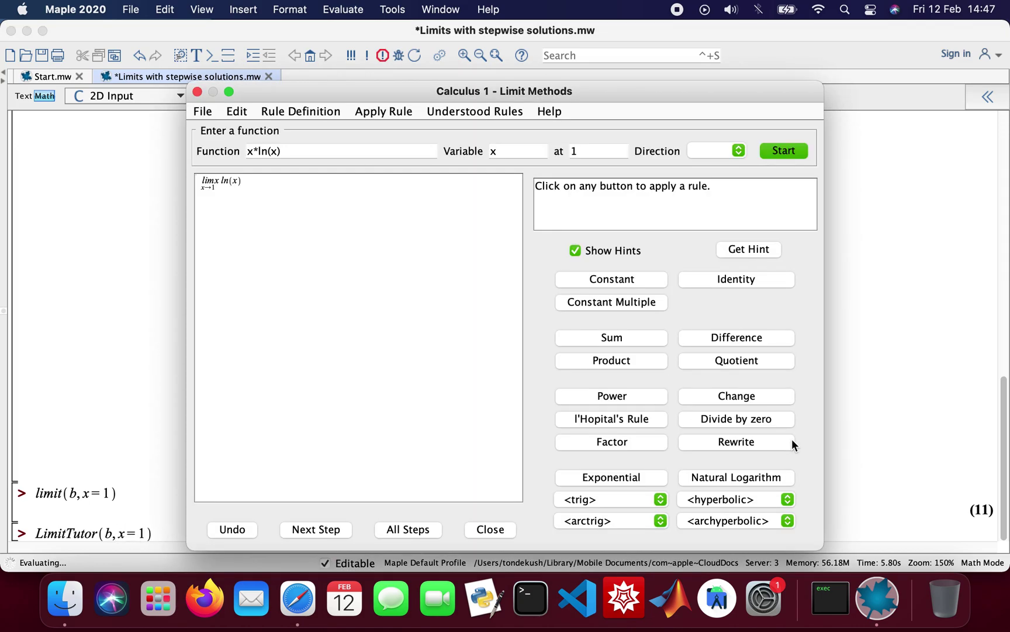
click(408, 529)
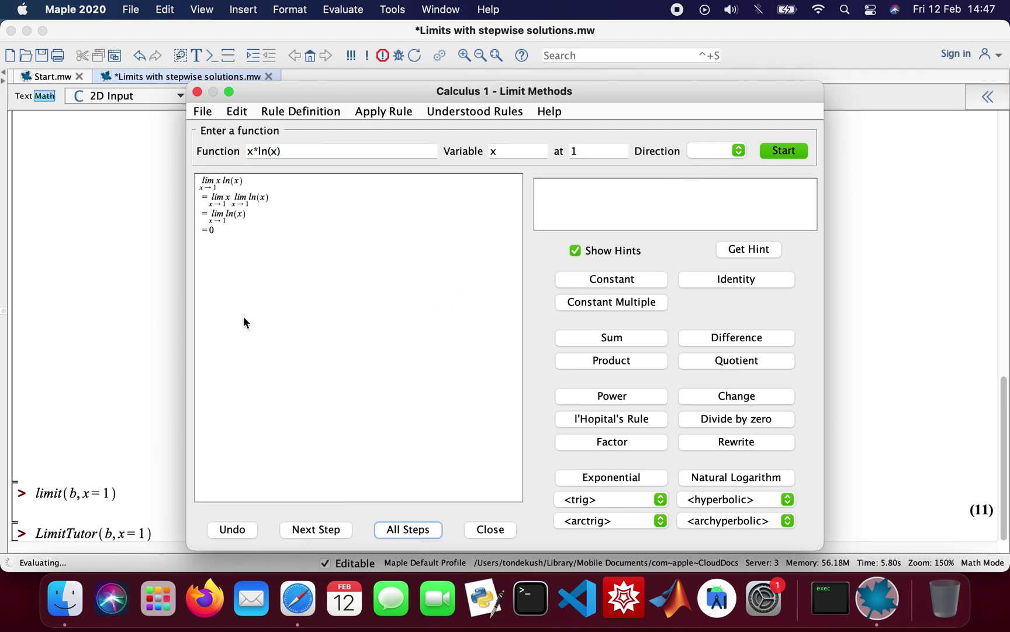
click(490, 529)
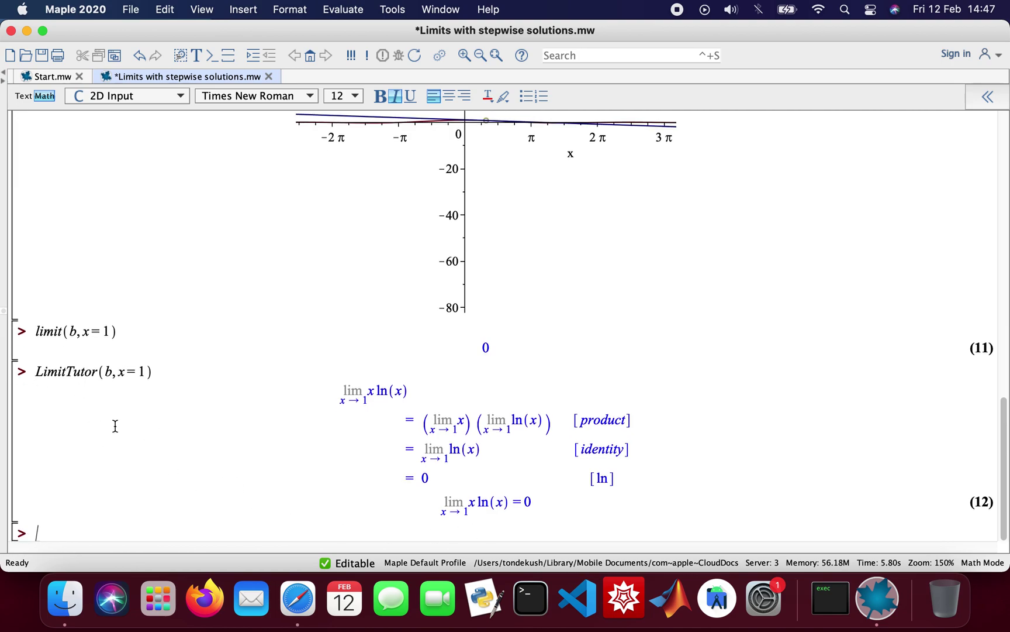
scroll(116, 425, up, 20)
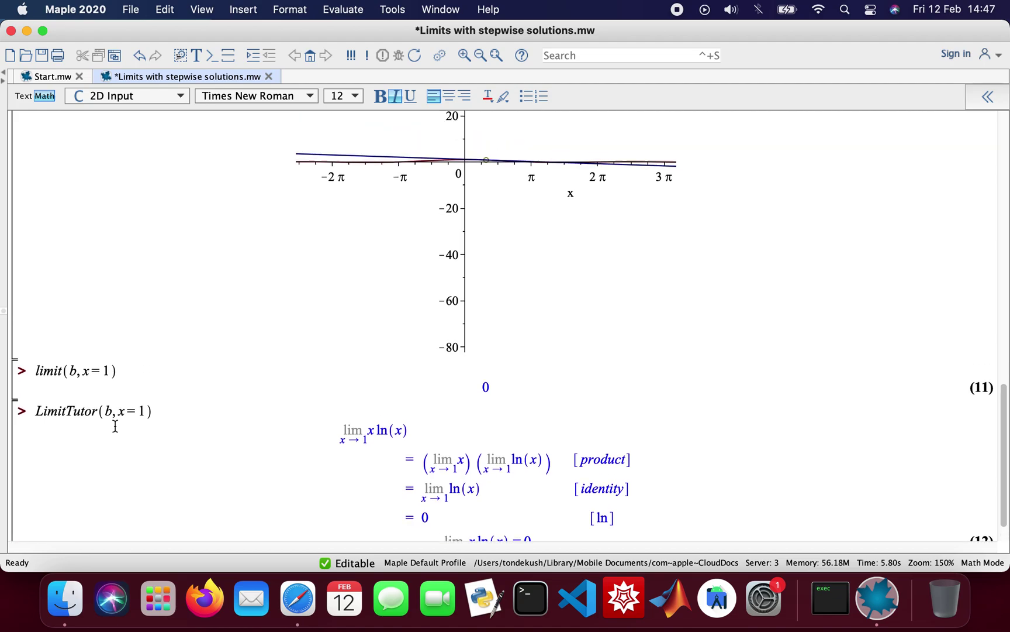
scroll(116, 426, down, 20)
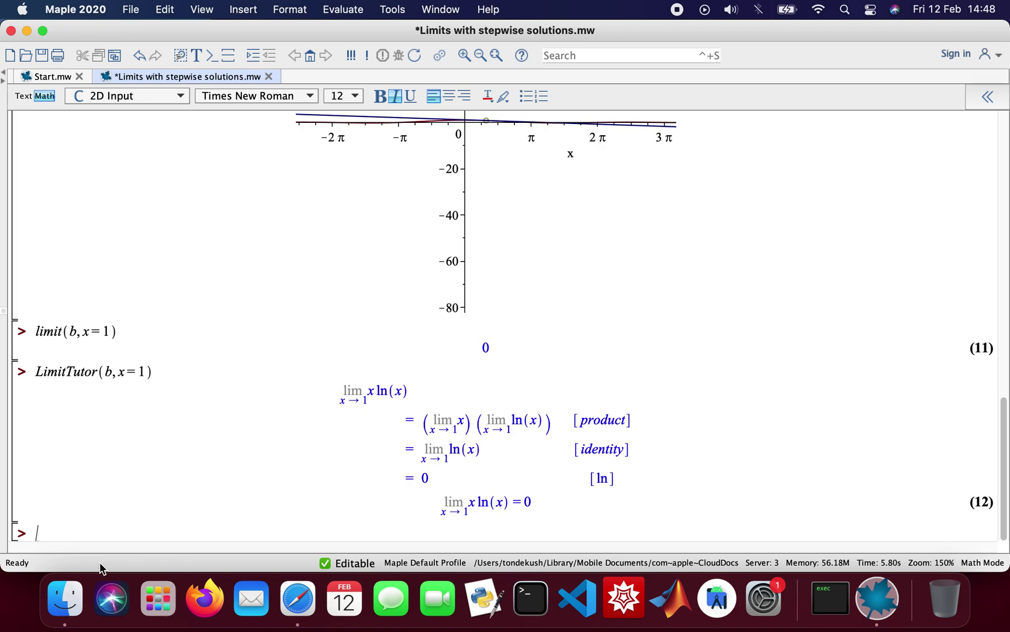
Step: Evaluate limit(c, x=1, 'left'), giving e, and enter LimitTutor(c, x=1, 'left')
text(limi)
text(t9)
text(c)
key(BackSpace)
key(BackSpace)
text((c,x=1,')
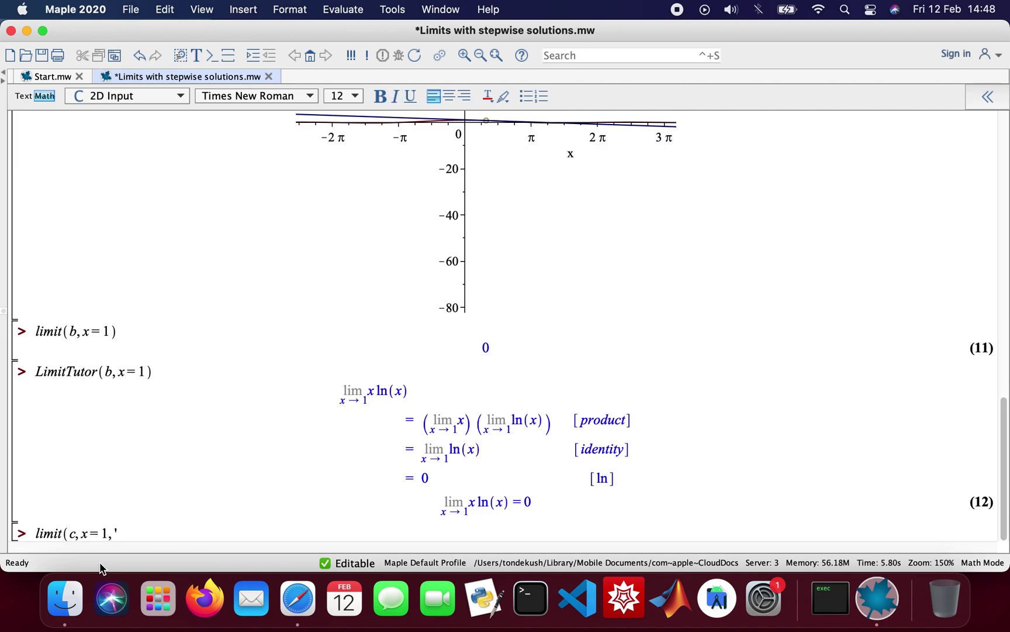
text(left'))
key(Return)
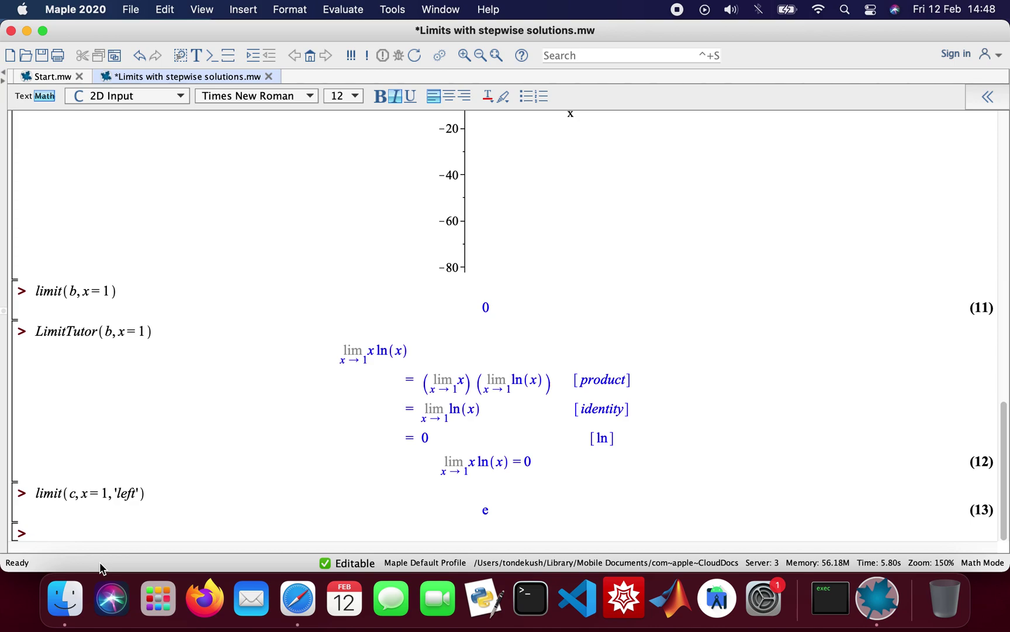
text(LimitTutor()
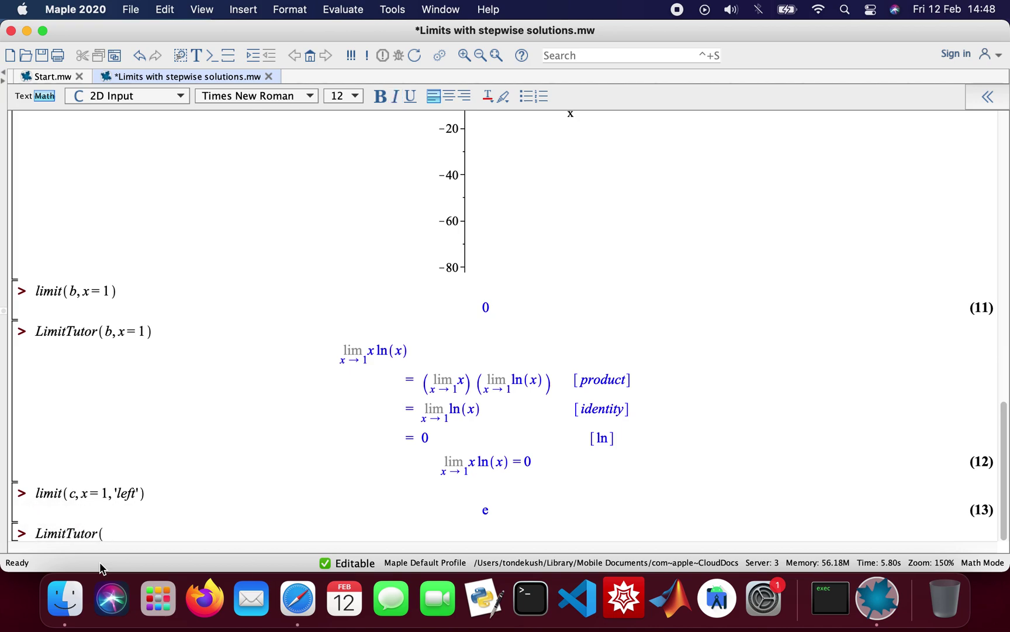
text(c,)
text(x=1,)
text(')
text(left)
text('))
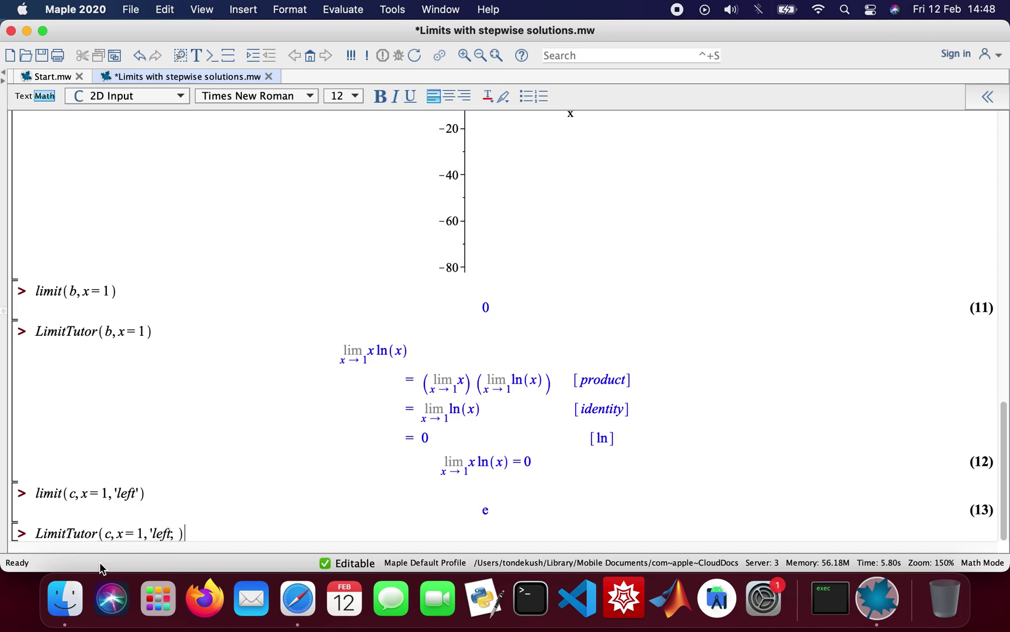
key(BackSpace)
Step: Step through the left-hand limit of e^x at 1 via the exp rule to e, inserting it as output (14)
text())
key(Return)
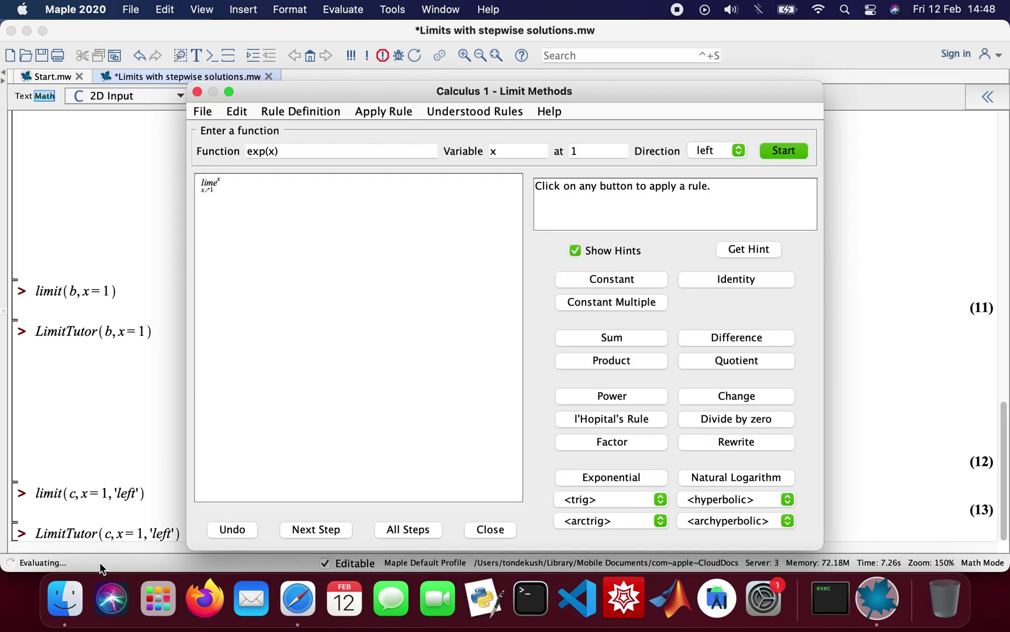
click(295, 530)
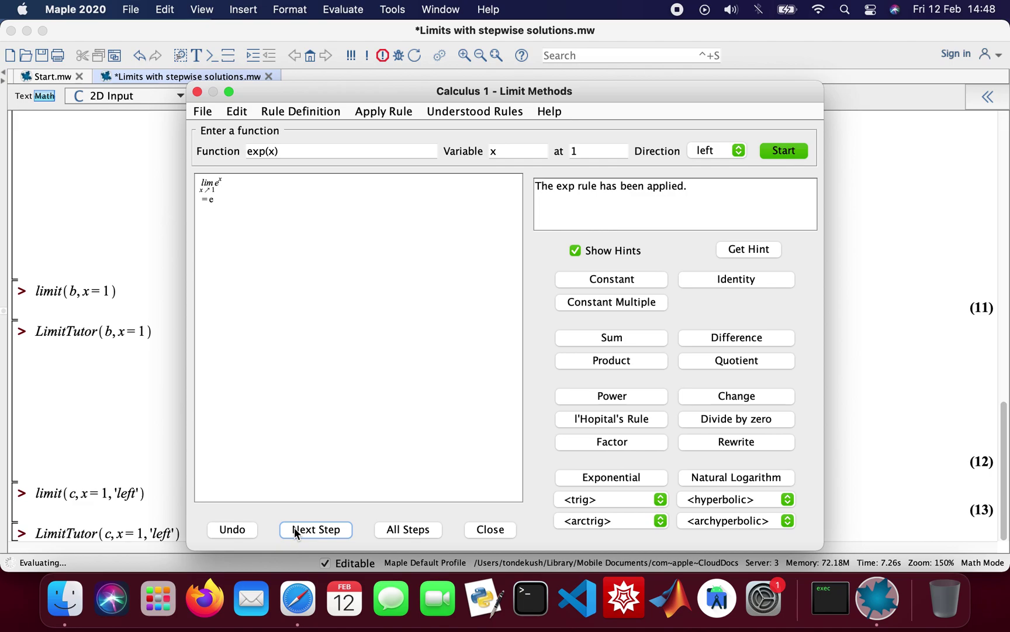
click(296, 531)
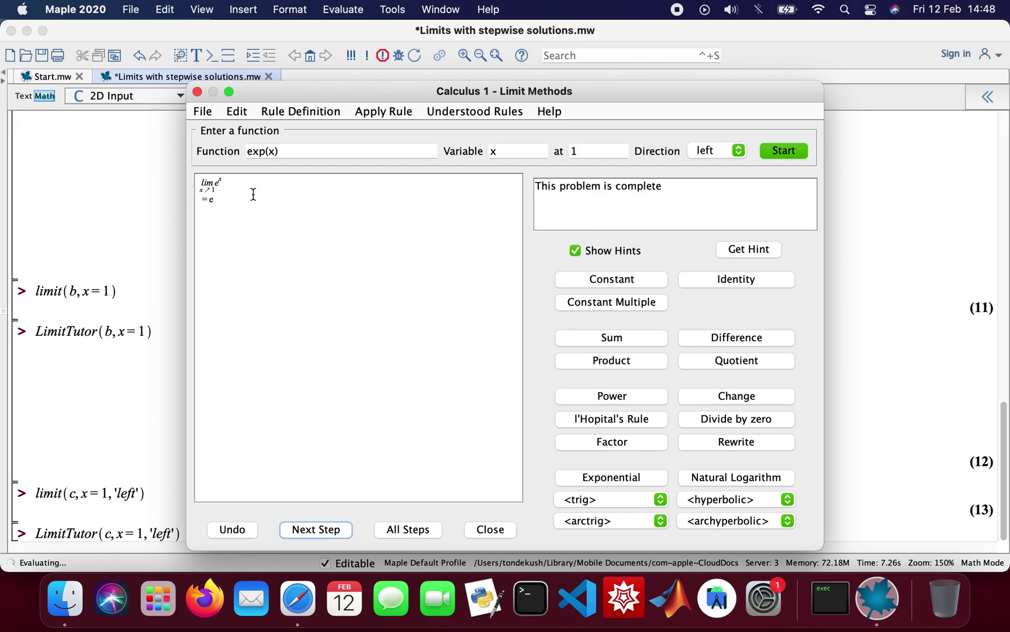
click(490, 529)
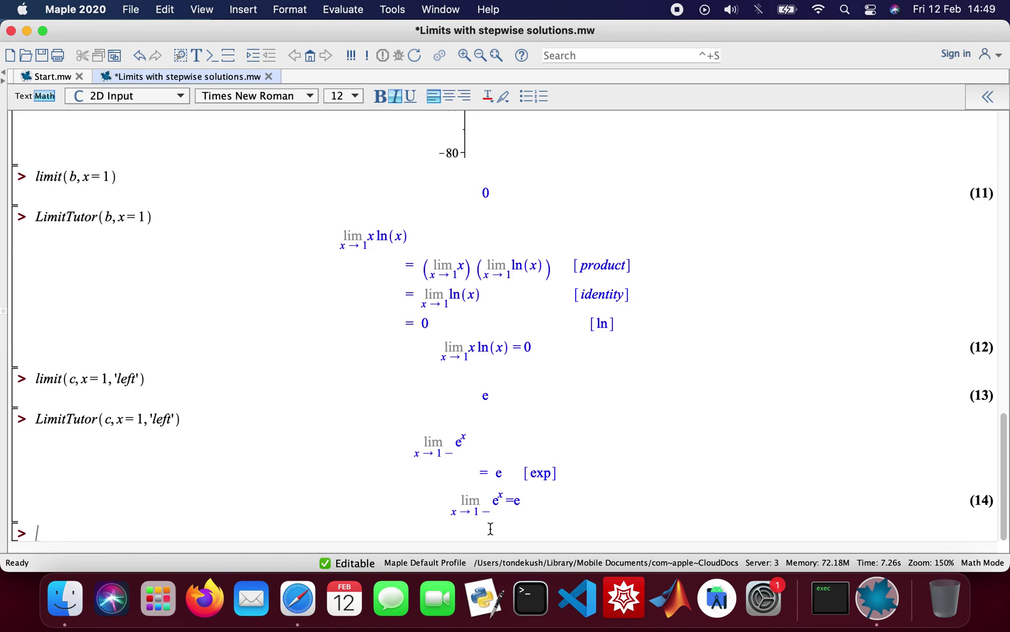
scroll(517, 465, up, 15)
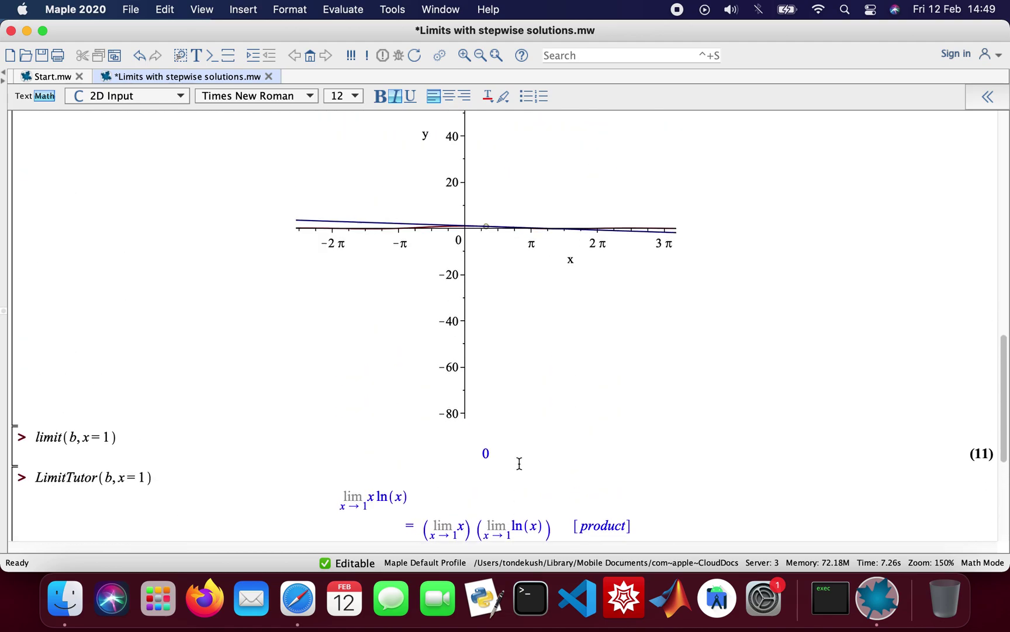
scroll(519, 463, up, 2)
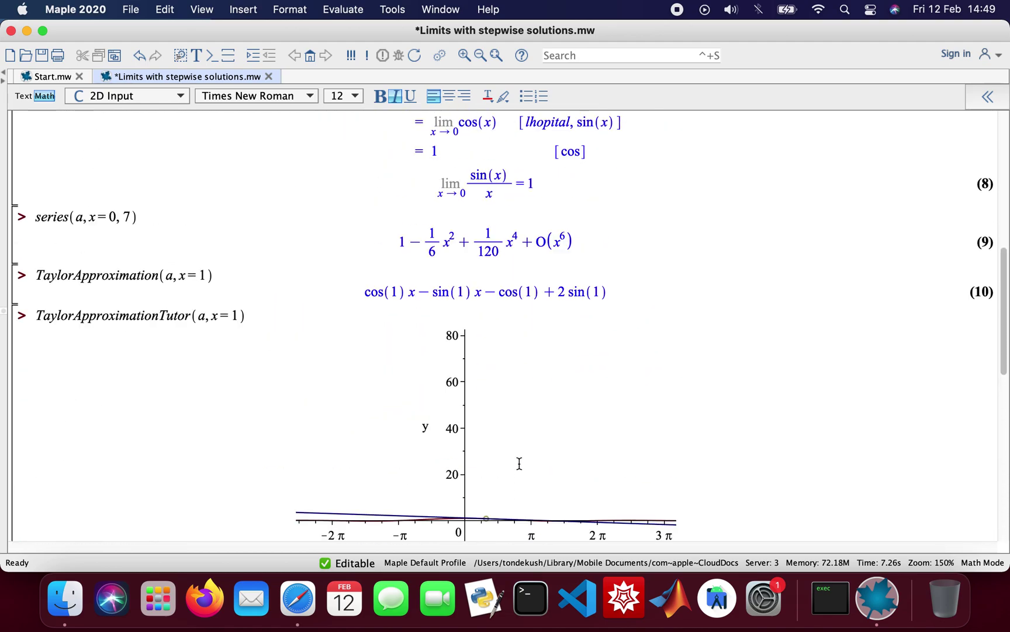
scroll(314, 227, up, 10)
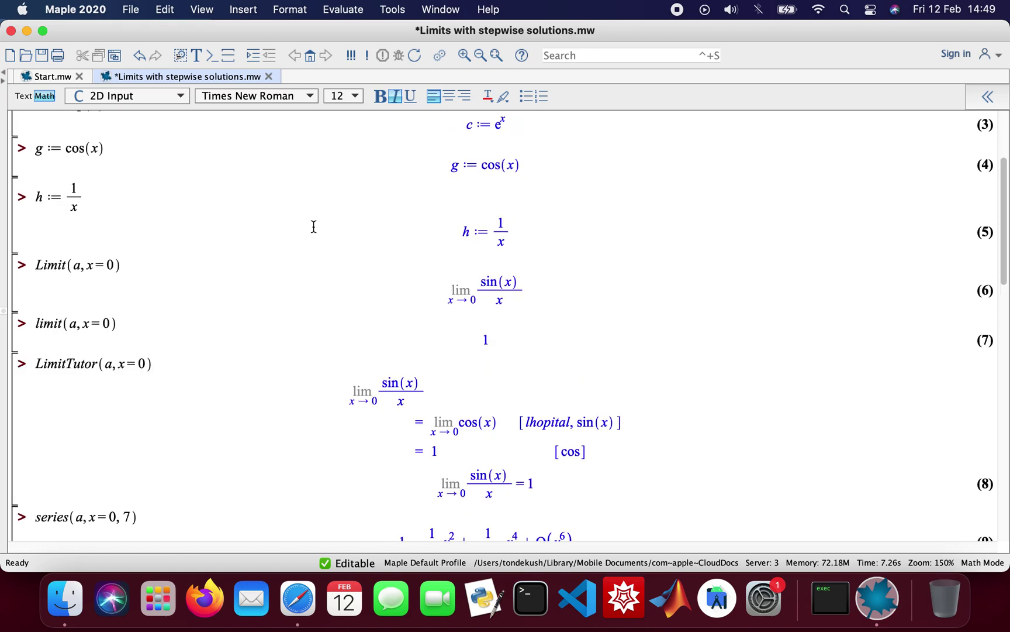
scroll(171, 367, up, 4)
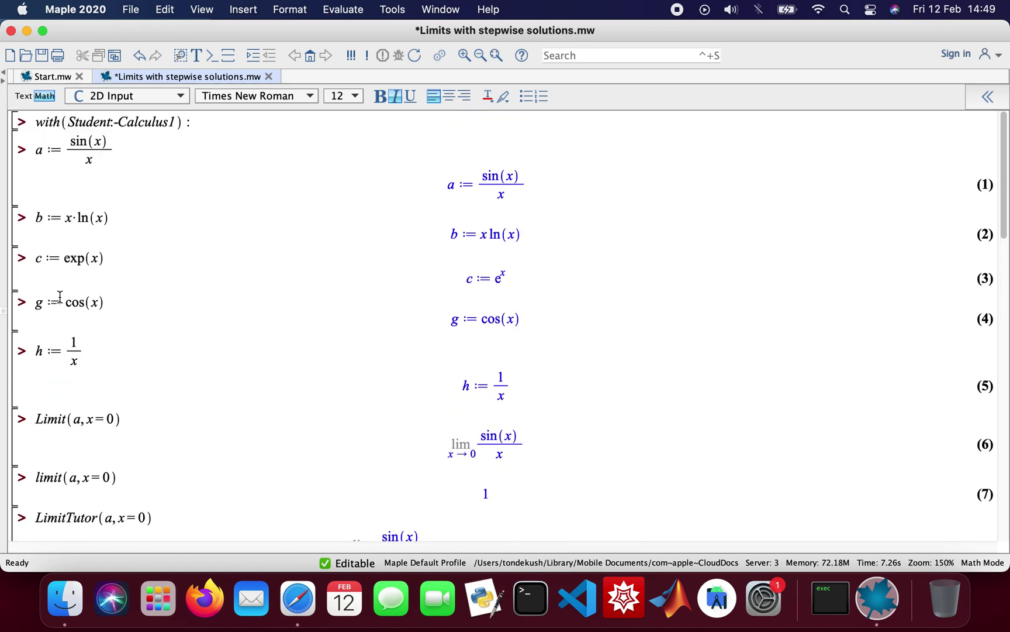
scroll(318, 381, down, 15)
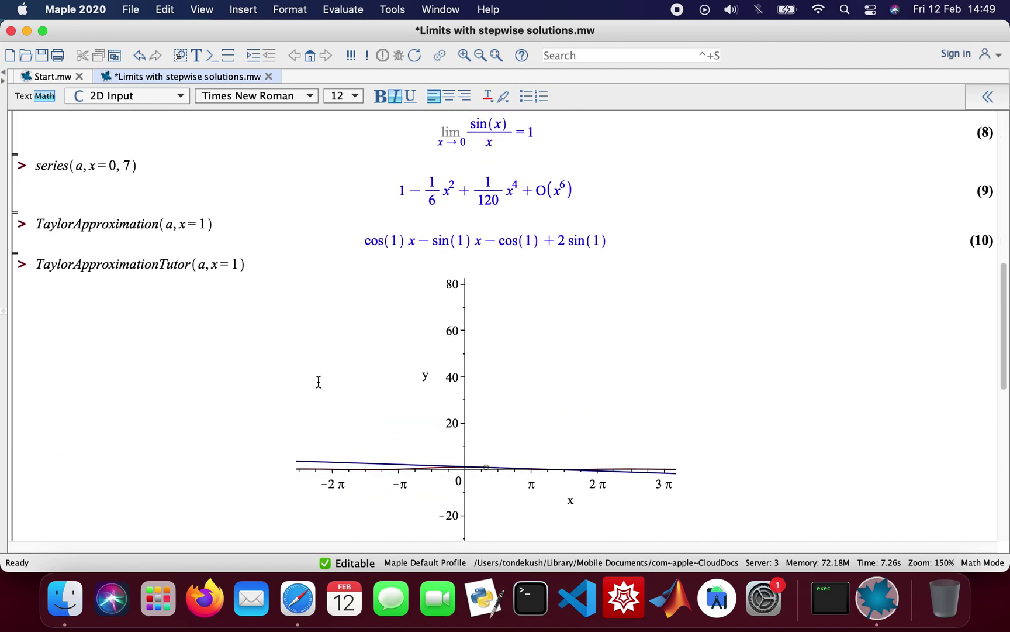
scroll(318, 381, up, 15)
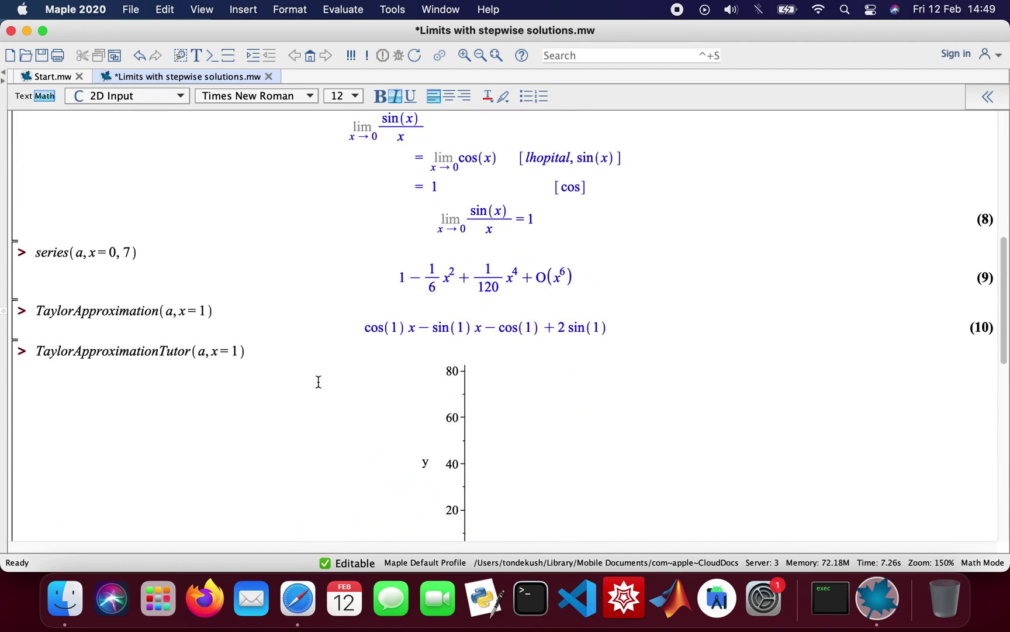
scroll(354, 347, down, 20)
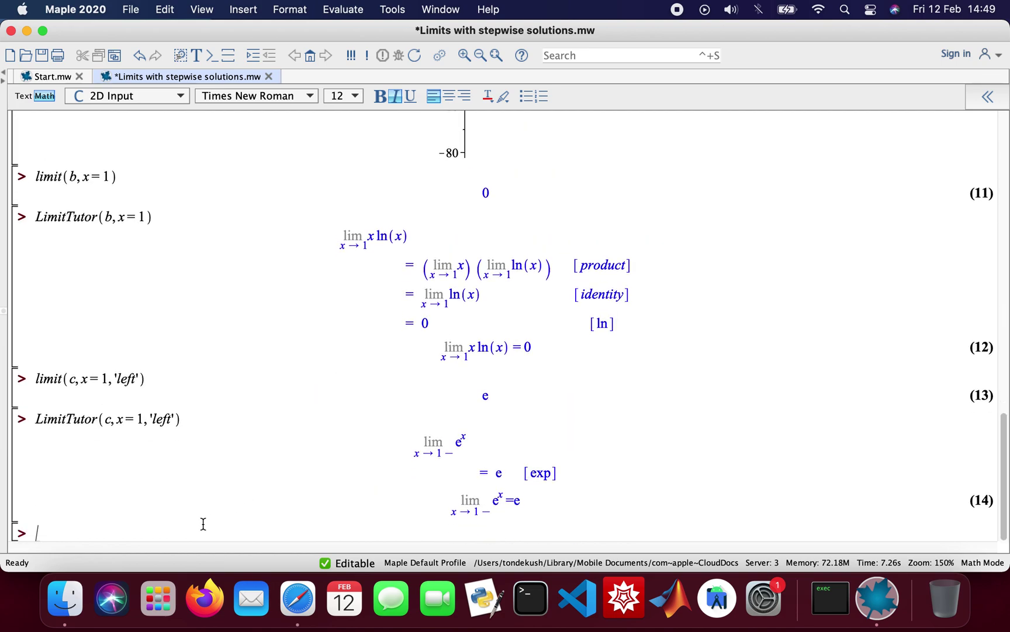
Step: Add the comment line '# have a good weekend guys. :-)' below output (14)
text(# have a good w)
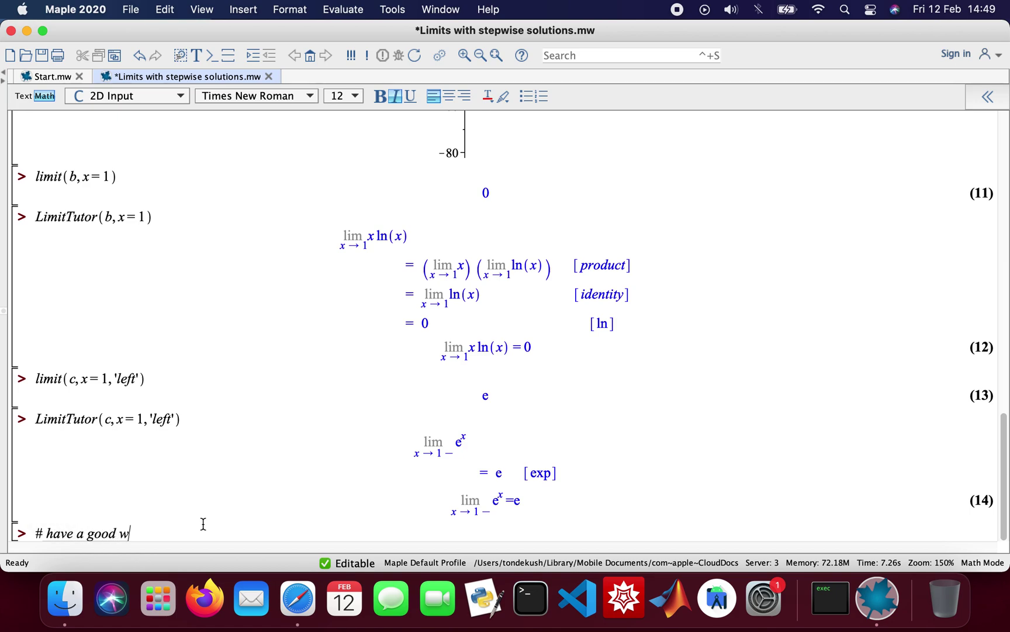
text(eekend guys. :-))
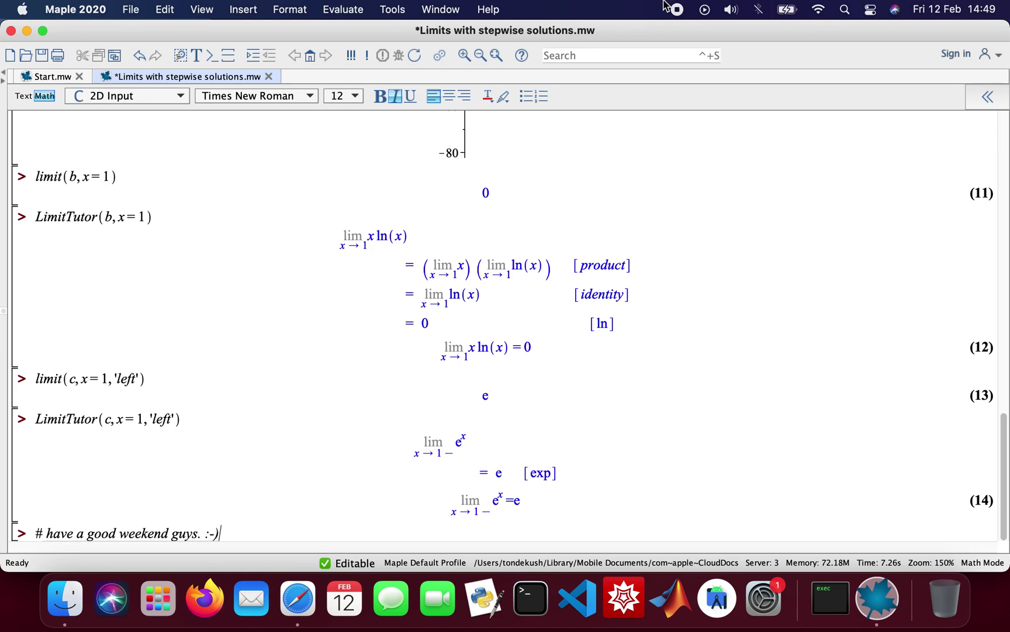